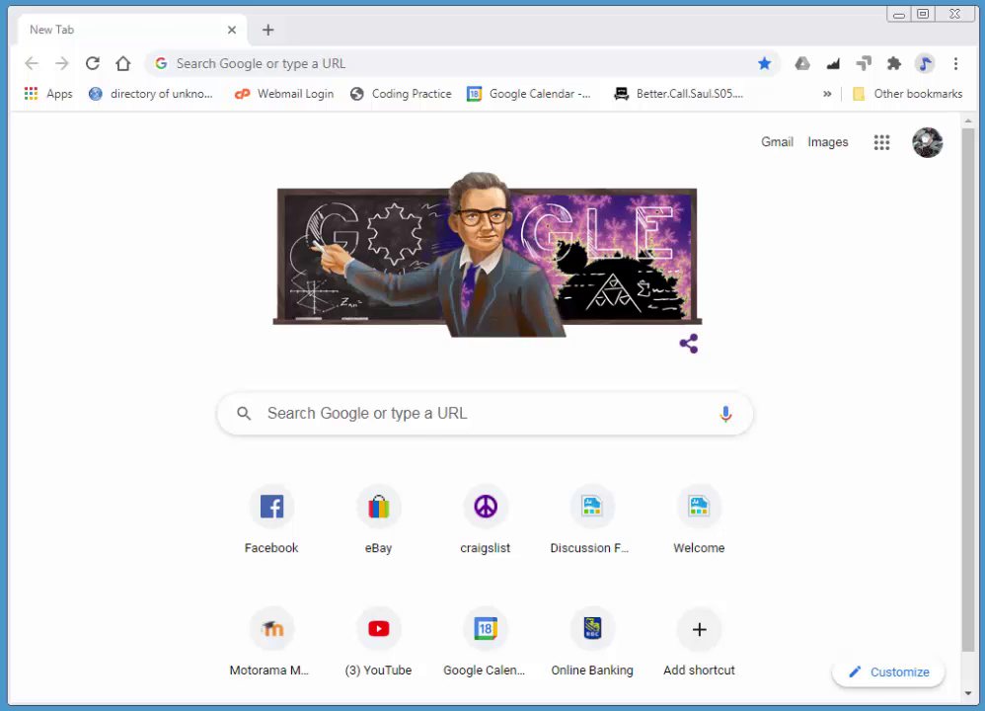
# Open the web page education.intuit.ca/education-program/support.jsp.
pyautogui.click(546, 59)
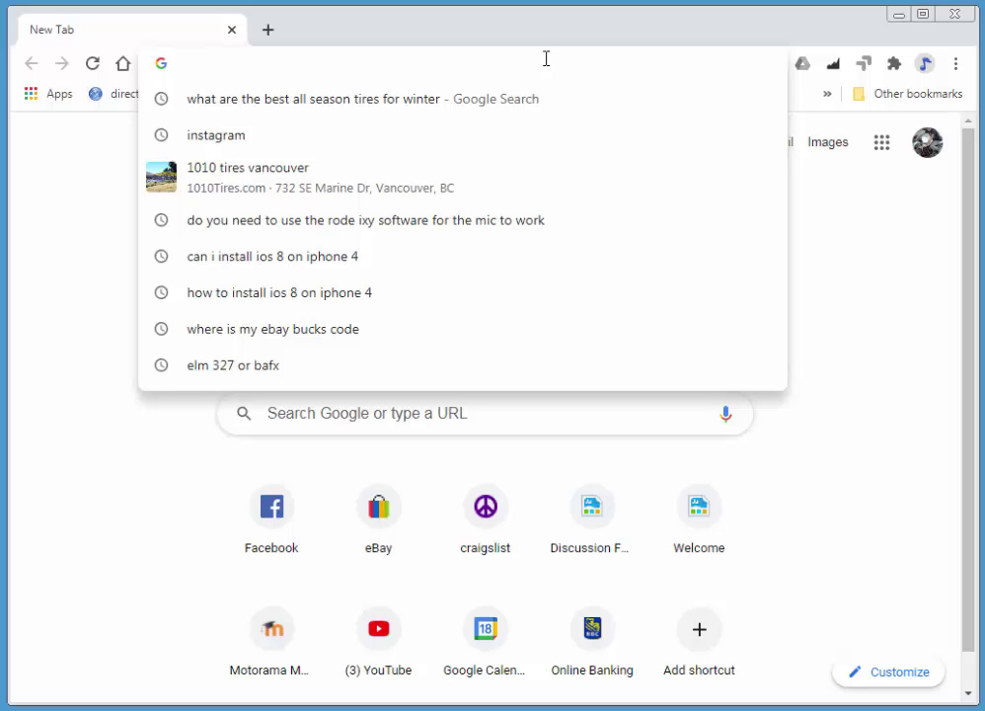
pyautogui.write('educ')
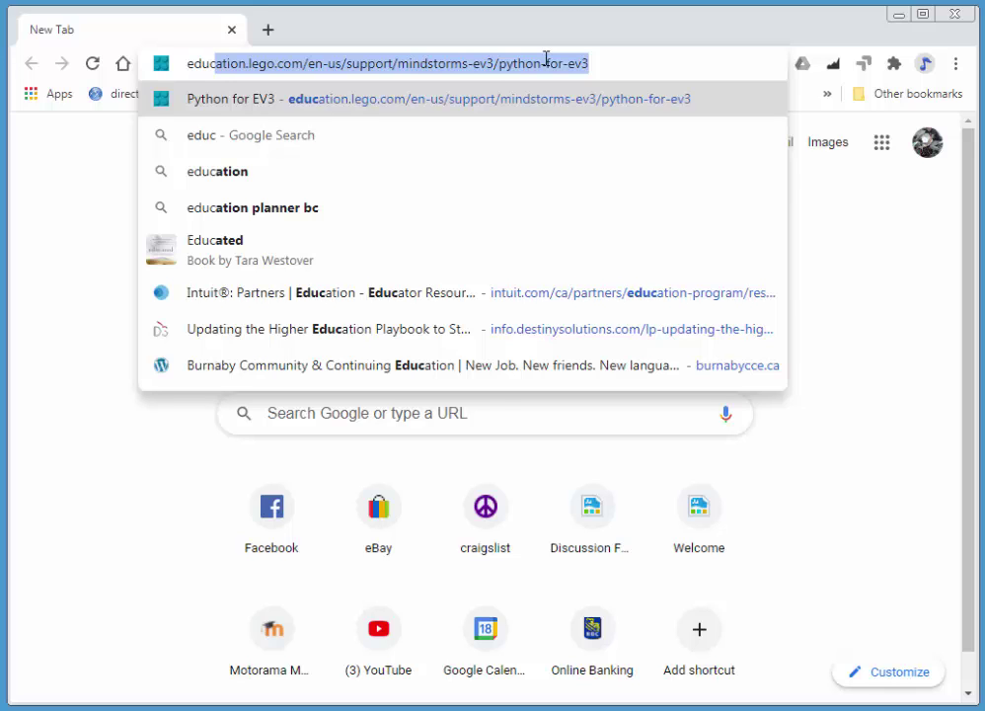
pyautogui.write('ation.i')
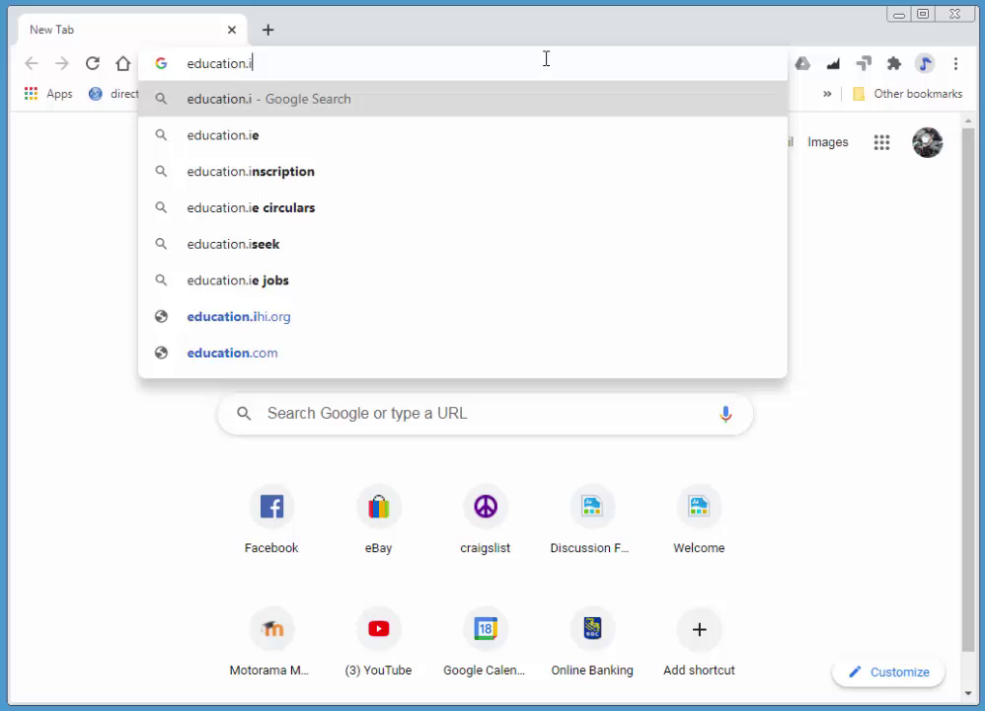
pyautogui.write('ntuit')
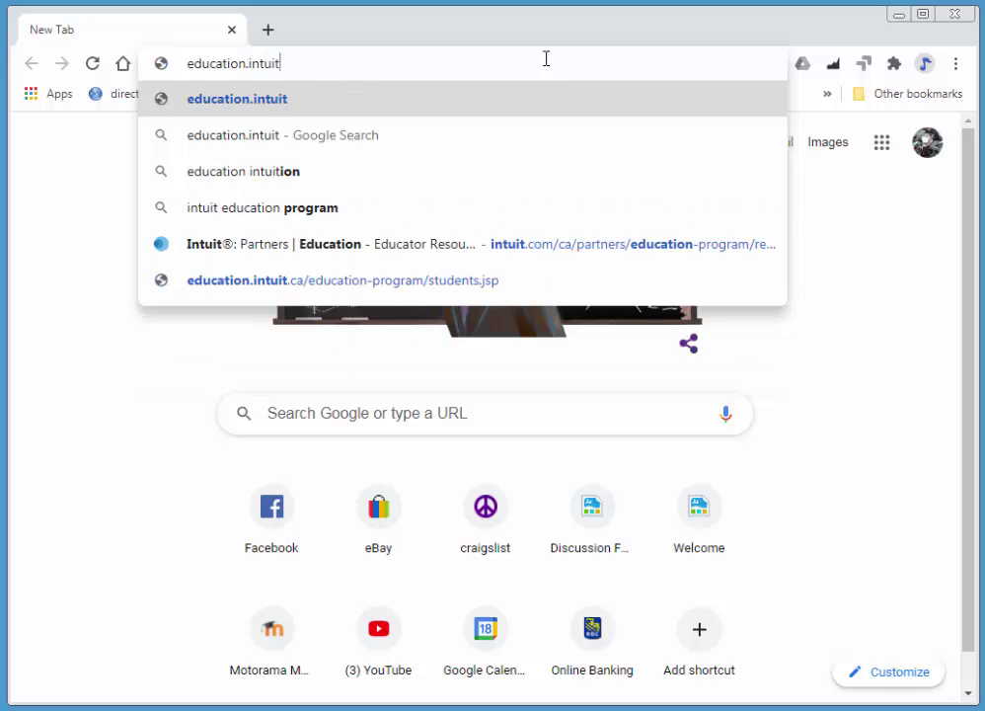
pyautogui.write('.ca/eduac')
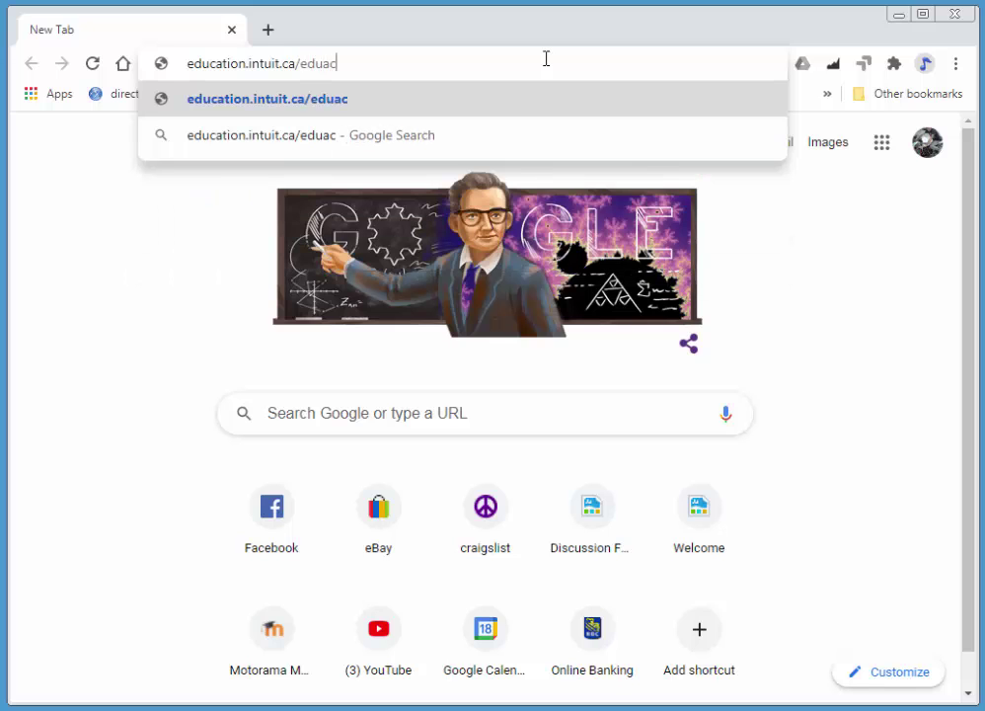
pyautogui.press('BackSpace')
pyautogui.press('BackSpace')
pyautogui.write('cation')
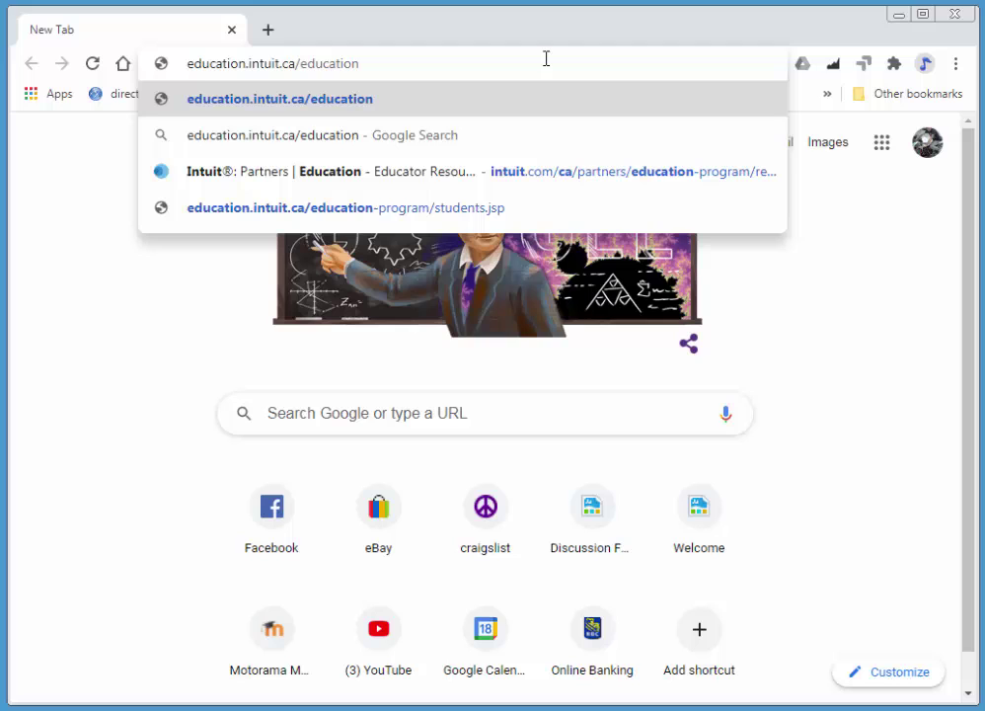
pyautogui.write('-program')
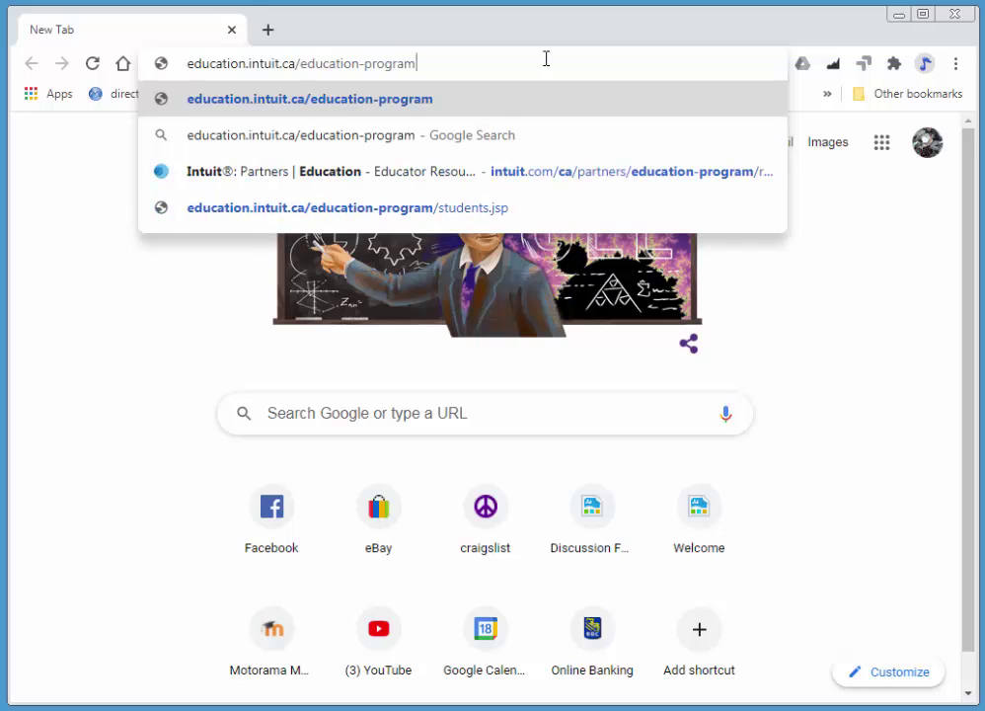
pyautogui.write('/suppor')
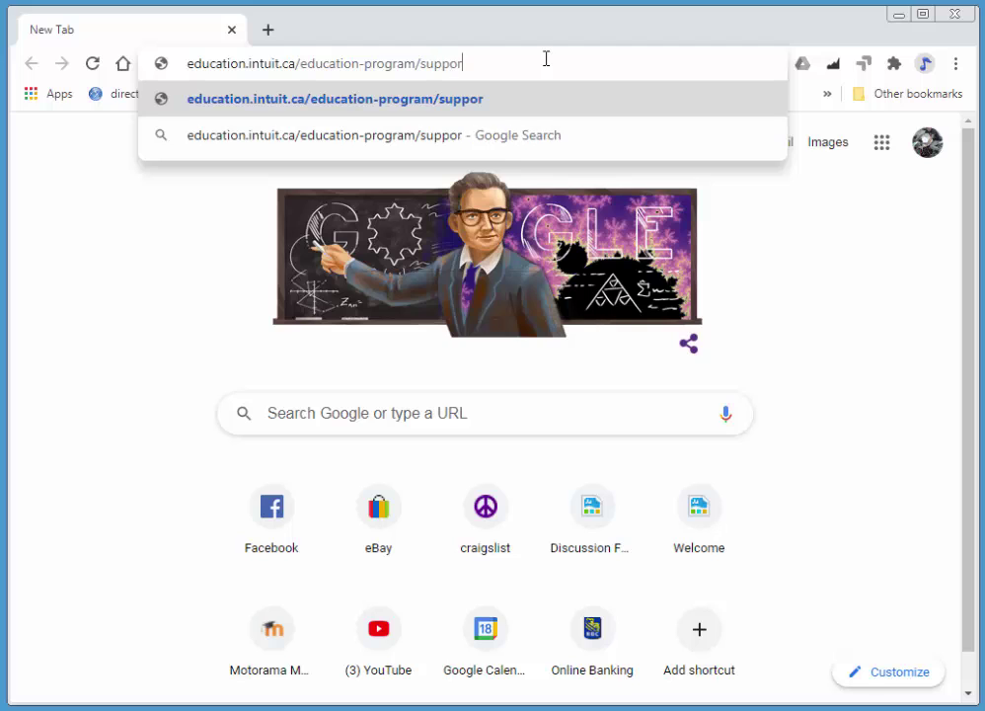
pyautogui.write('t.jsp')
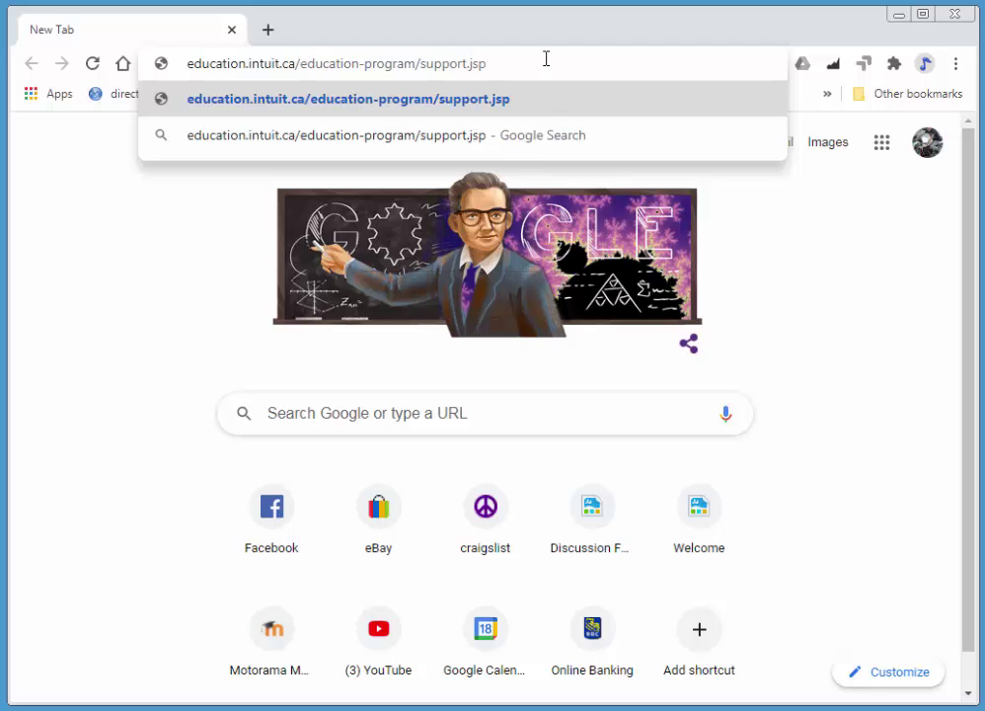
pyautogui.press('Return')
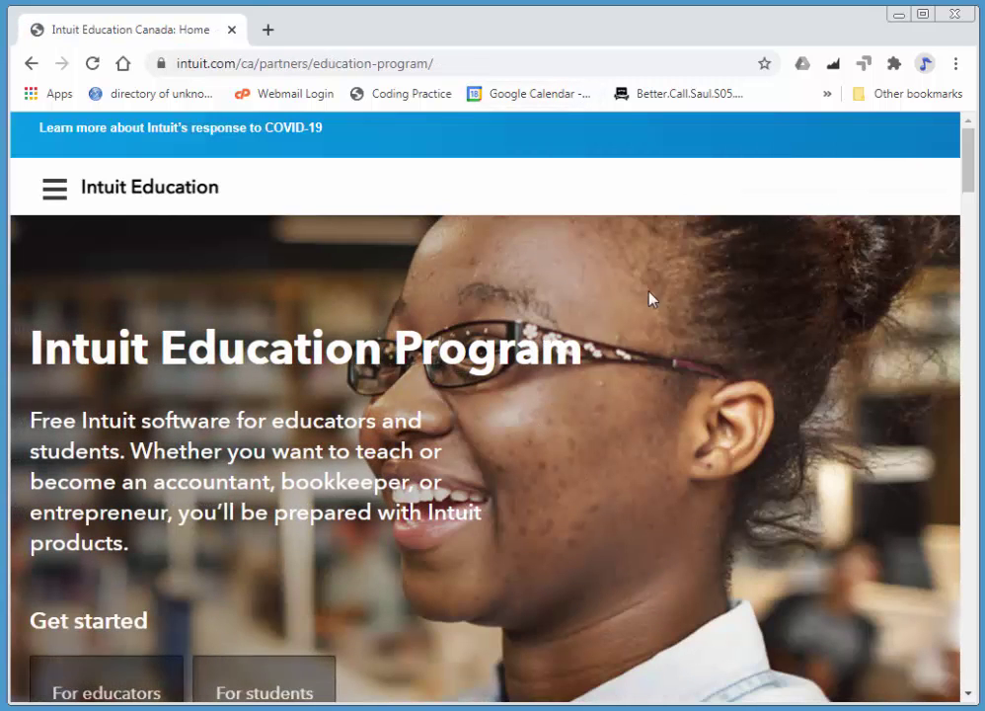
# Go to the students section of the Intuit Education Program page and find its product choices.
pyautogui.scroll(-2, 437, 378)
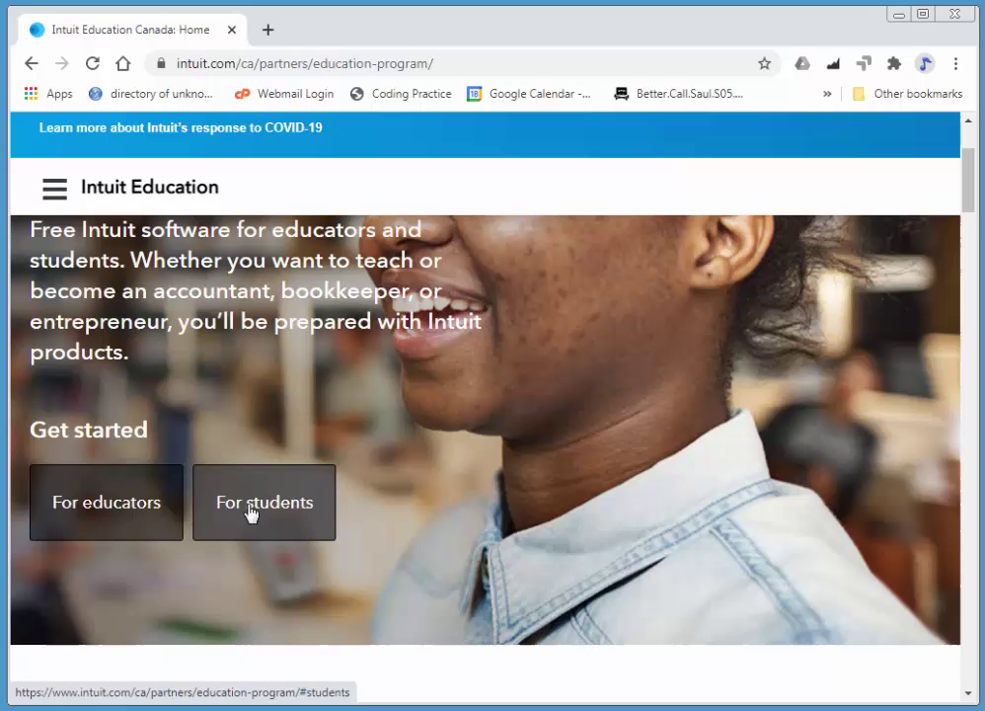
pyautogui.click(250, 511)
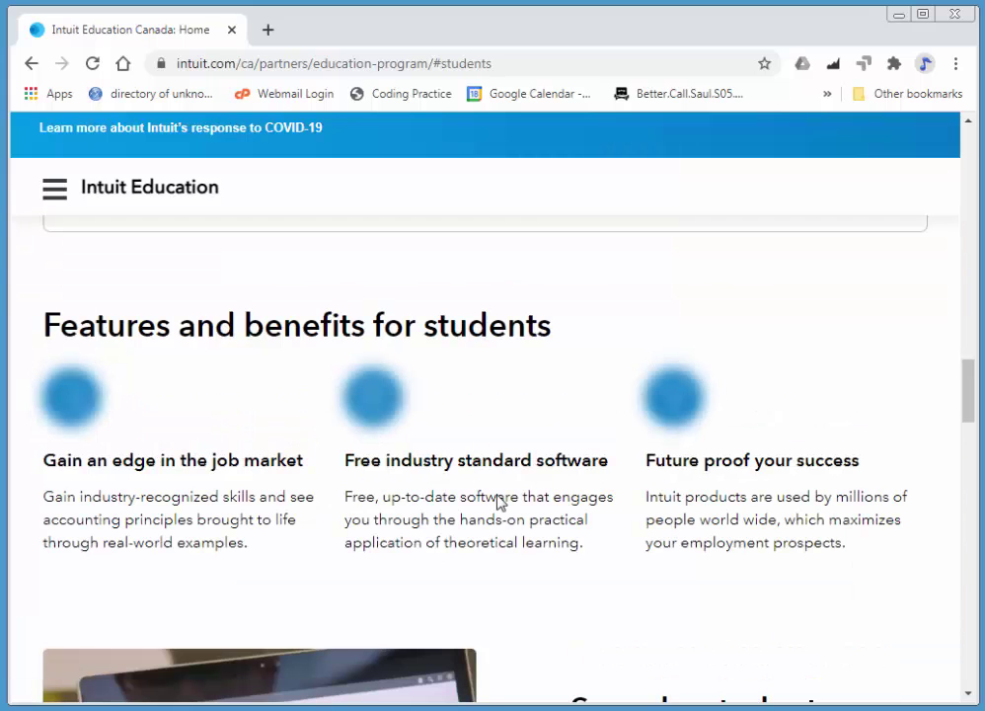
pyautogui.scroll(-3, 586, 318)
pyautogui.scroll(-5, 586, 321)
pyautogui.scroll(-1, 625, 295)
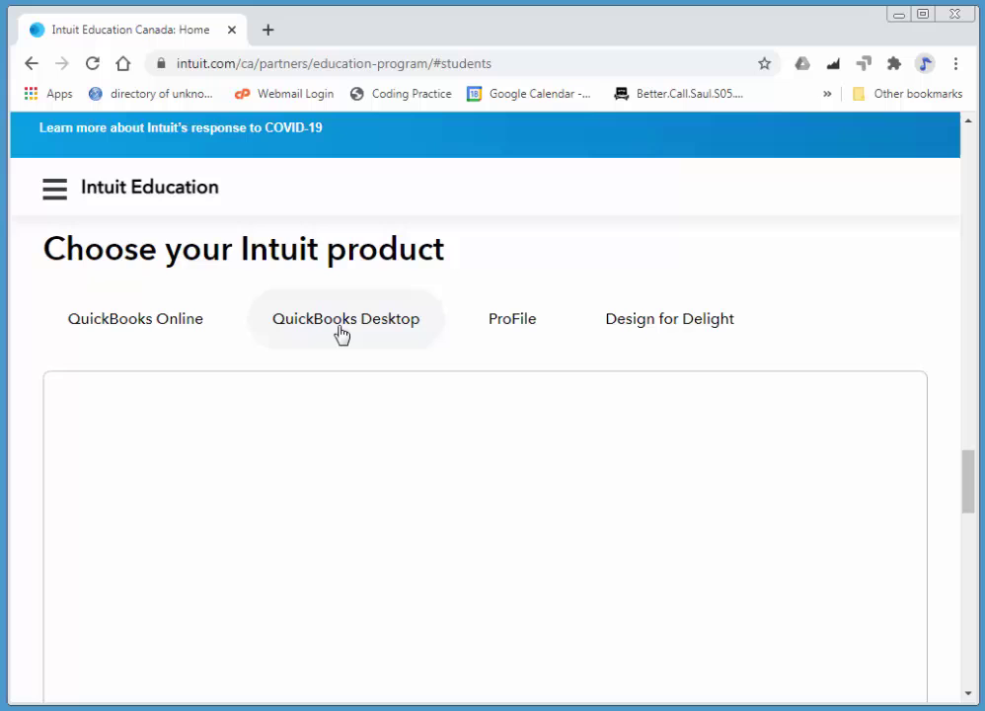
# Choose QuickBooks Desktop as the student product and open the sign-up form for its free license.
pyautogui.click(341, 332)
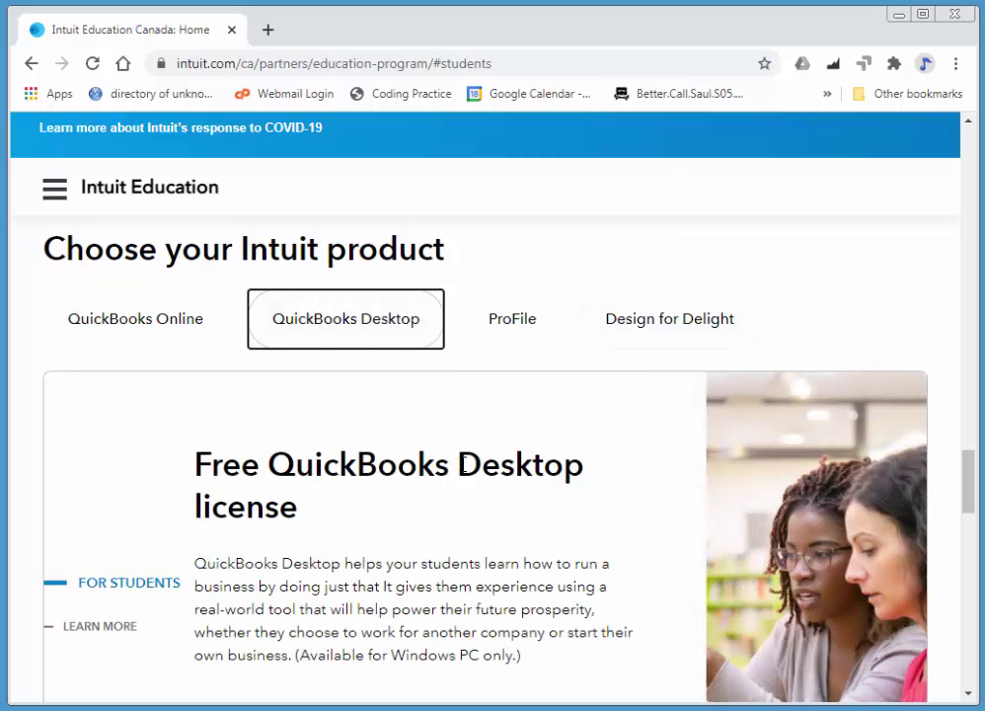
pyautogui.doubleClick(466, 464)
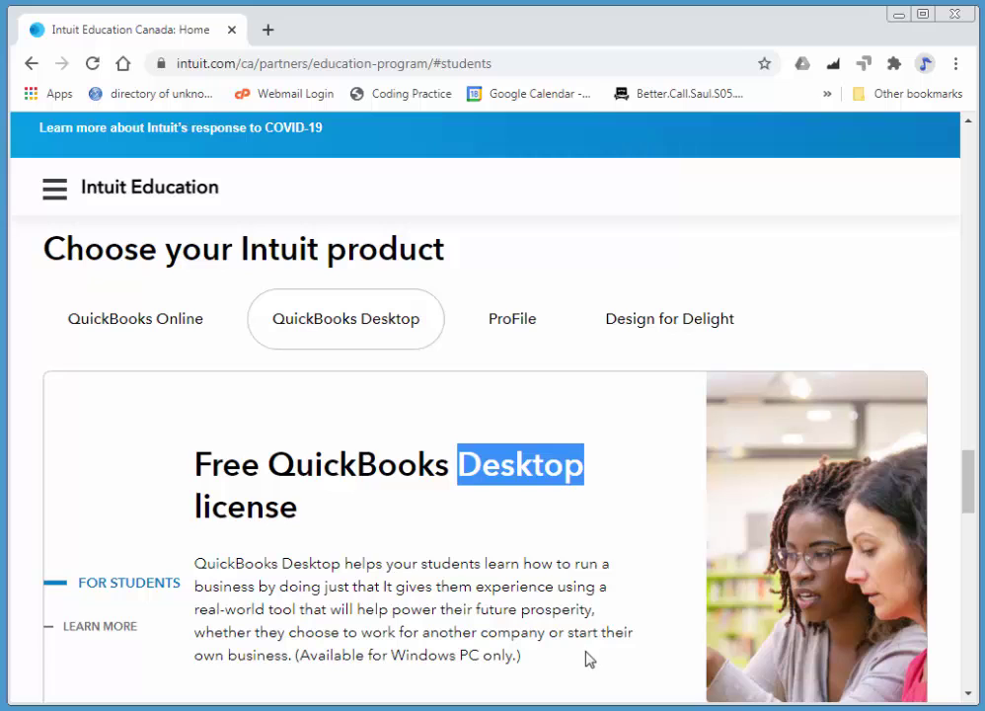
pyautogui.scroll(-3, 618, 400)
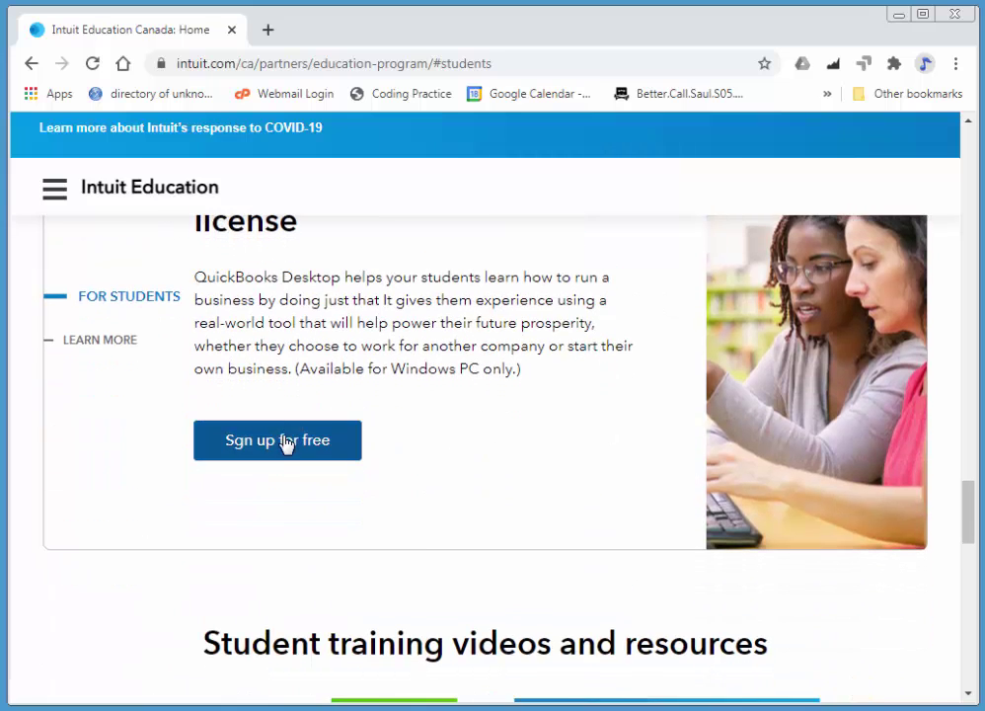
pyautogui.click(281, 443)
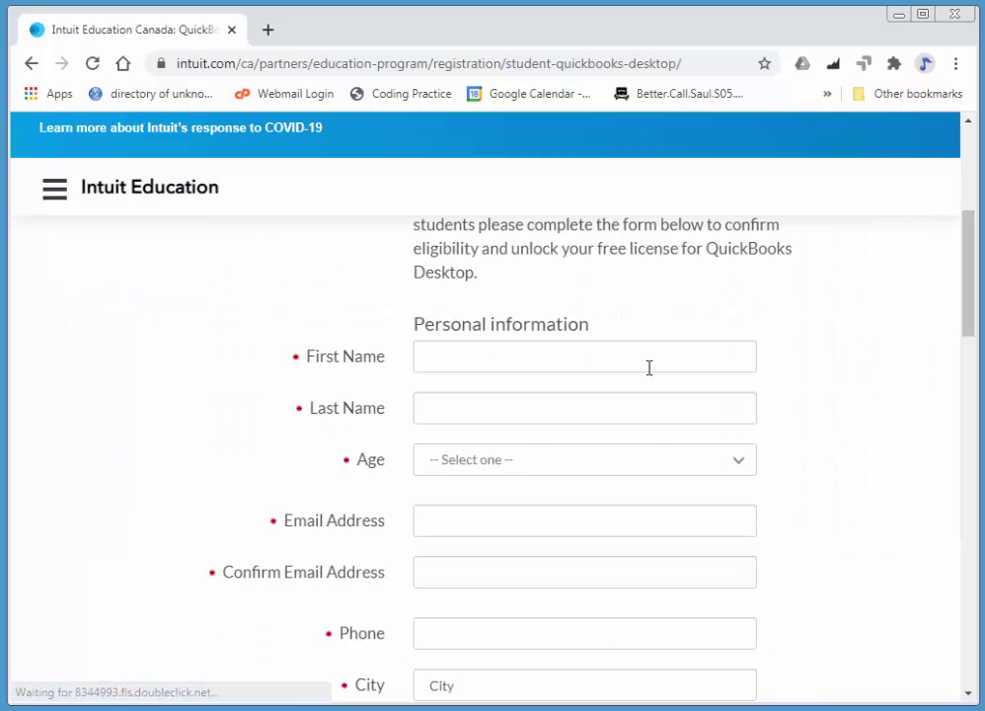
# Fill in the personal information with the student's first name, last name and age range.
pyautogui.click(648, 364)
pyautogui.click(641, 398)
pyautogui.click(489, 464)
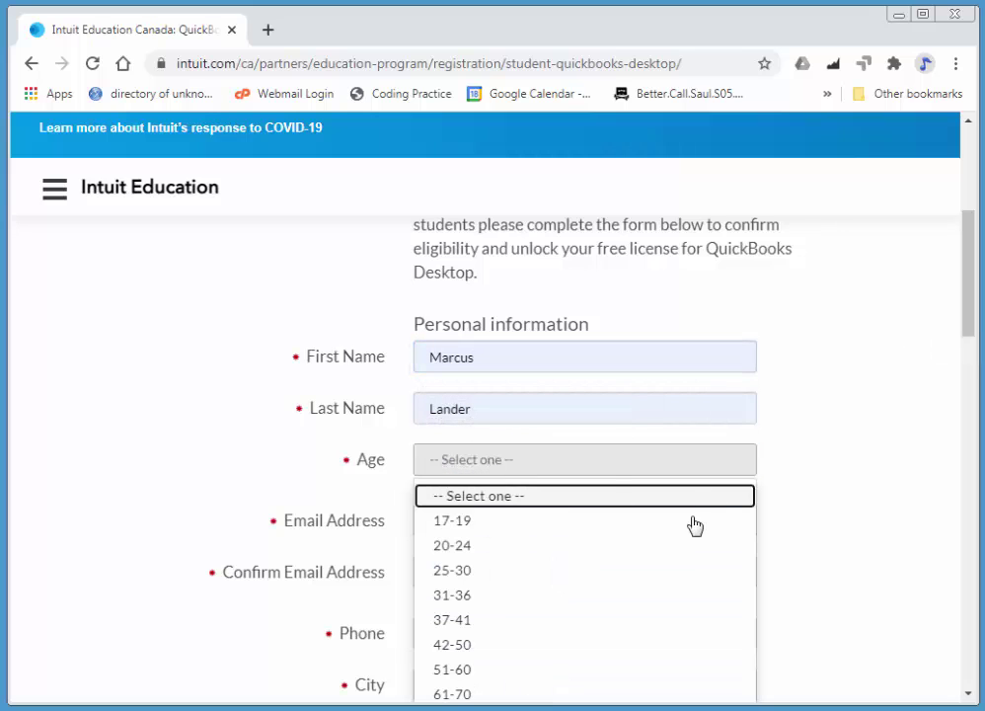
pyautogui.scroll(-1, 632, 548)
pyautogui.click(479, 578)
# Replace the prefilled school name in the school information with Burnaby CCE from the suggestions.
pyautogui.scroll(-1, 592, 464)
pyautogui.scroll(-1, 593, 394)
pyautogui.scroll(-2, 593, 405)
pyautogui.click(511, 348)
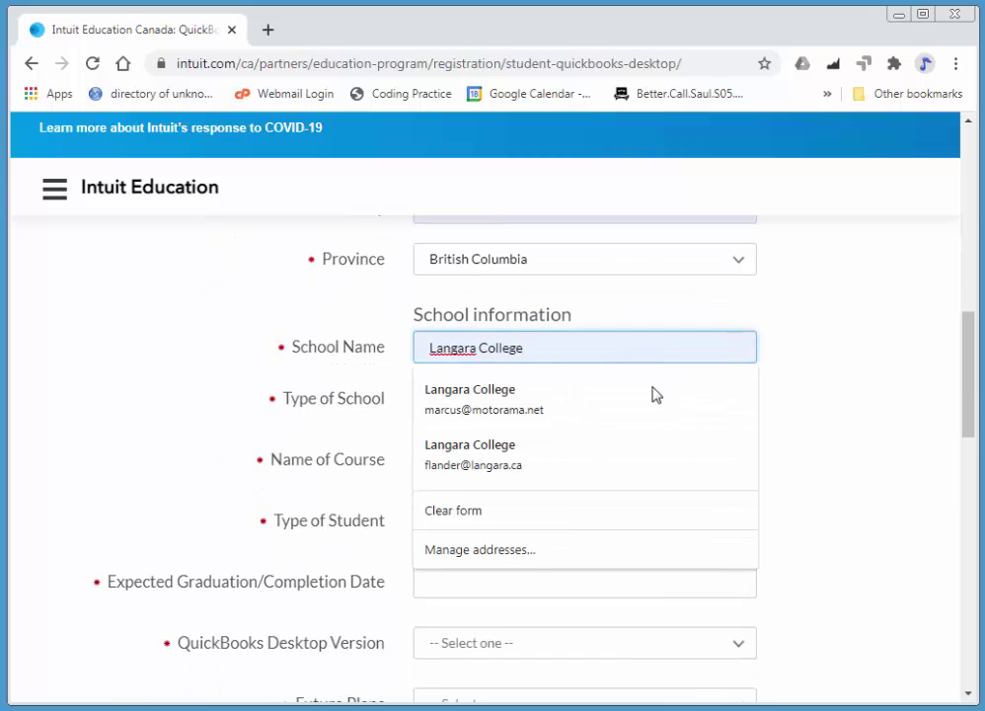
pyautogui.hotkey('ctrl', 'a')
pyautogui.press('Right')
pyautogui.moveTo(523, 347); pyautogui.dragTo(431, 346)
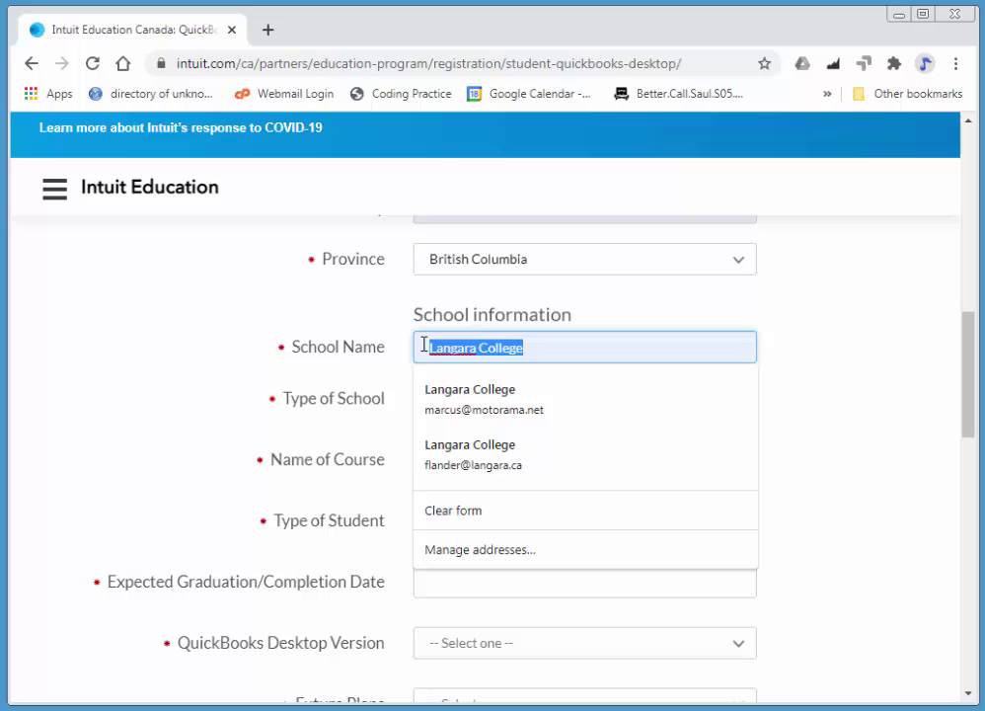
pyautogui.write('Burn')
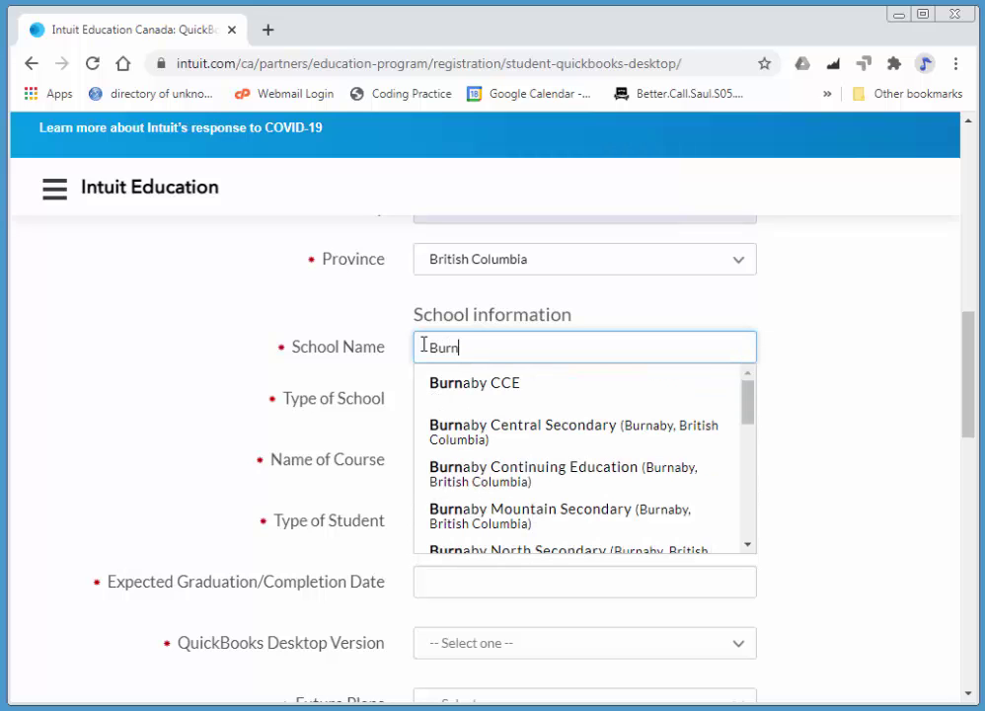
pyautogui.click(494, 393)
# Set the type of school to Community College and the name of course to Bookkeeping.
pyautogui.scroll(-6, 816, 412)
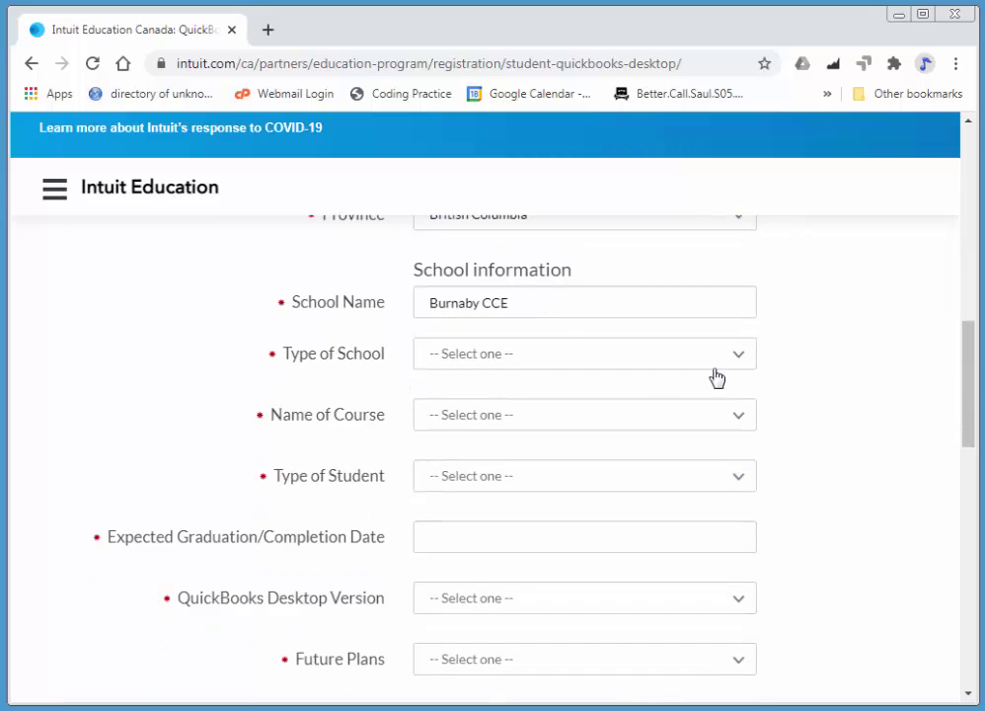
pyautogui.click(496, 357)
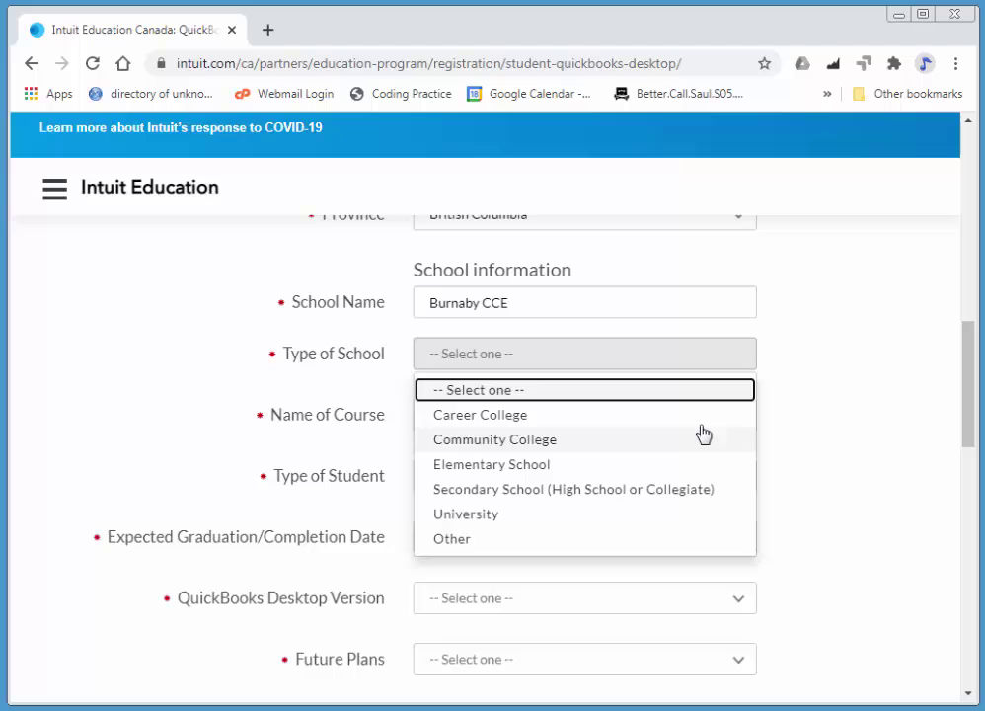
pyautogui.click(533, 445)
pyautogui.click(512, 425)
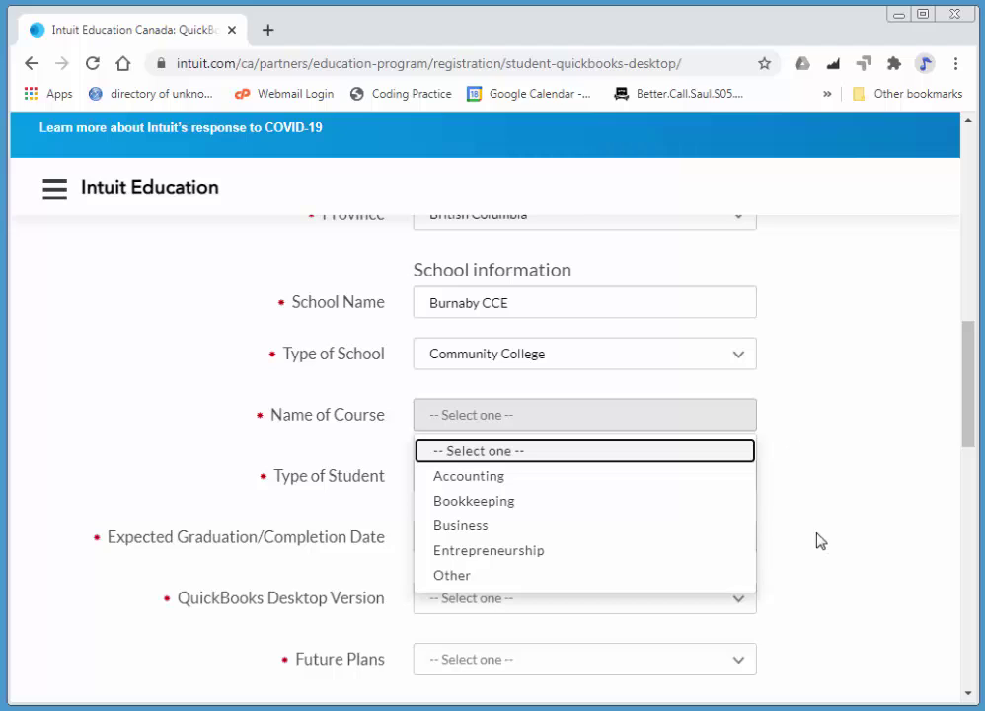
pyautogui.click(477, 501)
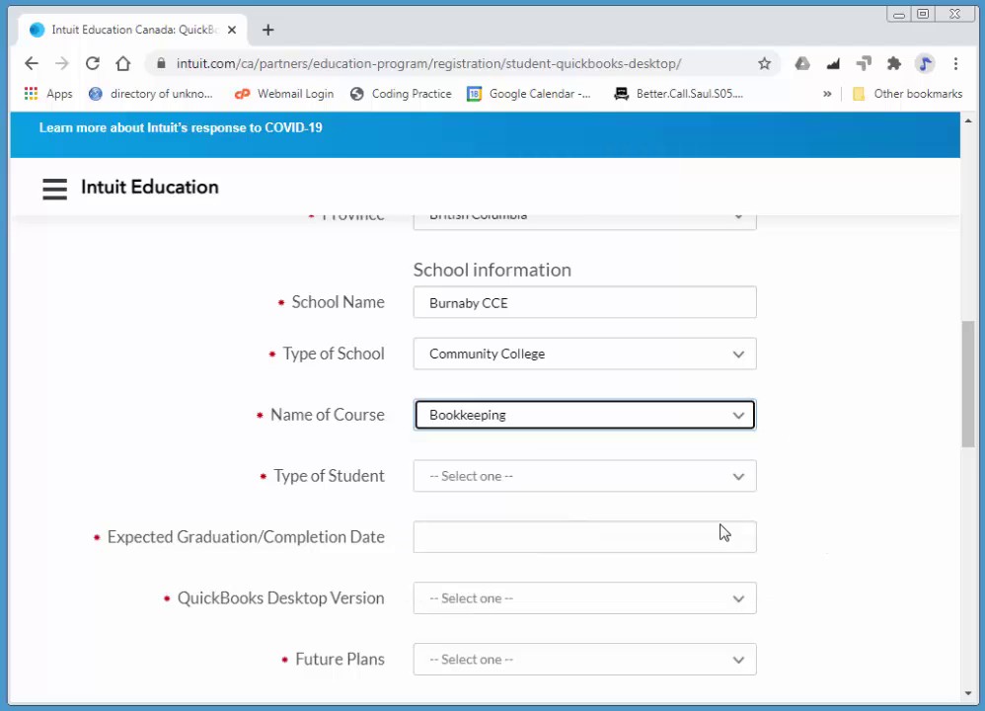
pyautogui.click(668, 423)
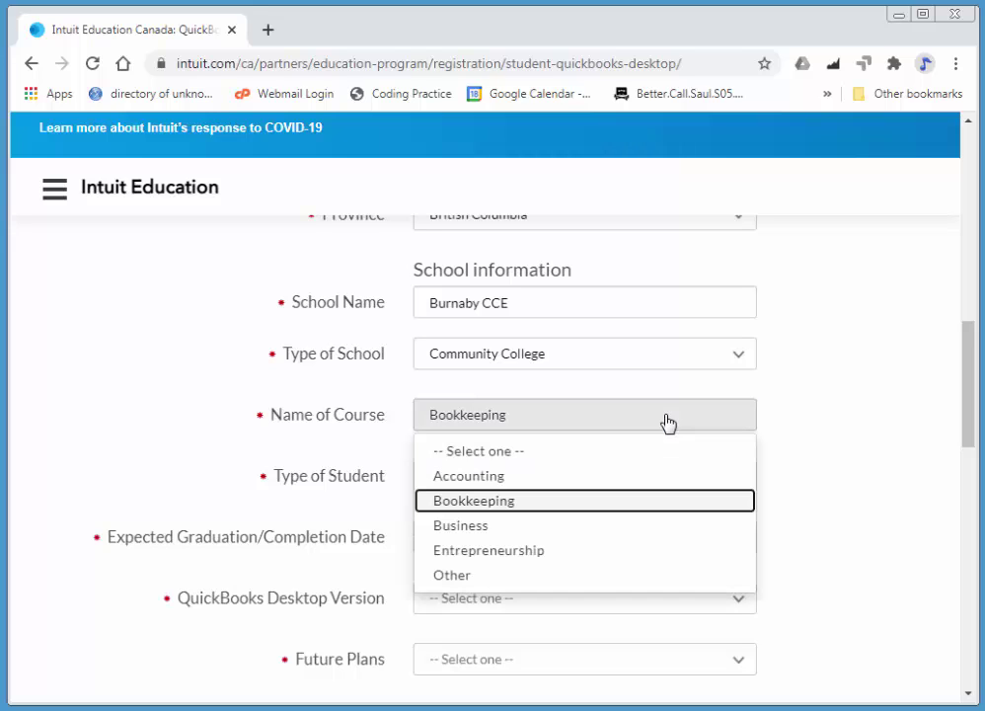
pyautogui.click(506, 502)
# Set the type of student to Full-time Student and the expected completion date to December 2020.
pyautogui.click(538, 480)
pyautogui.click(543, 539)
pyautogui.scroll(-2, 906, 449)
pyautogui.click(582, 346)
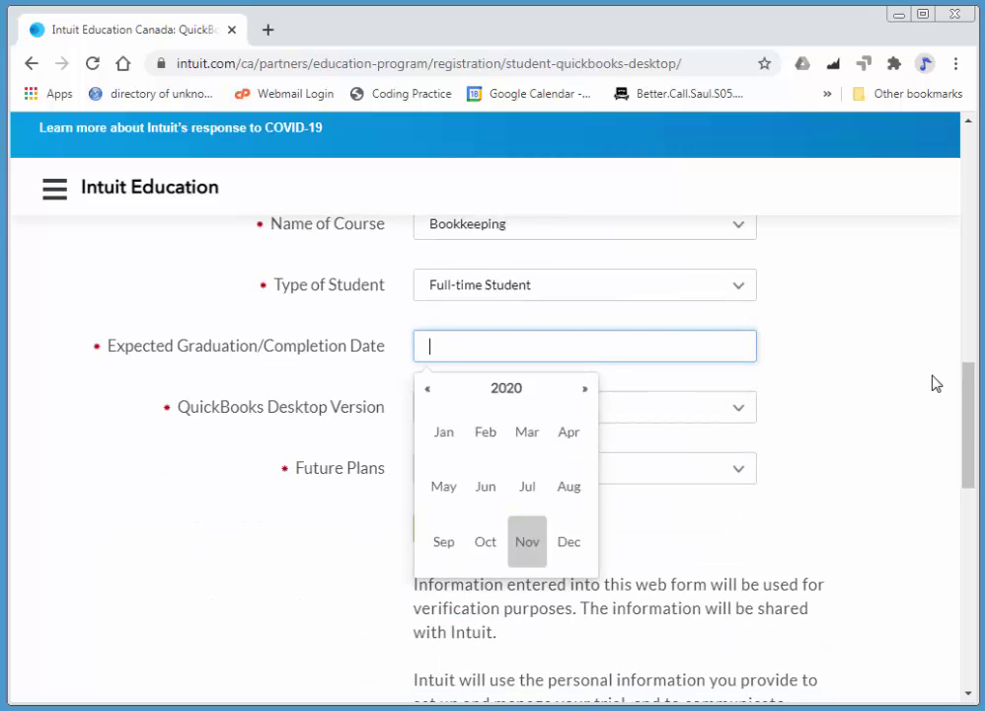
pyautogui.click(570, 555)
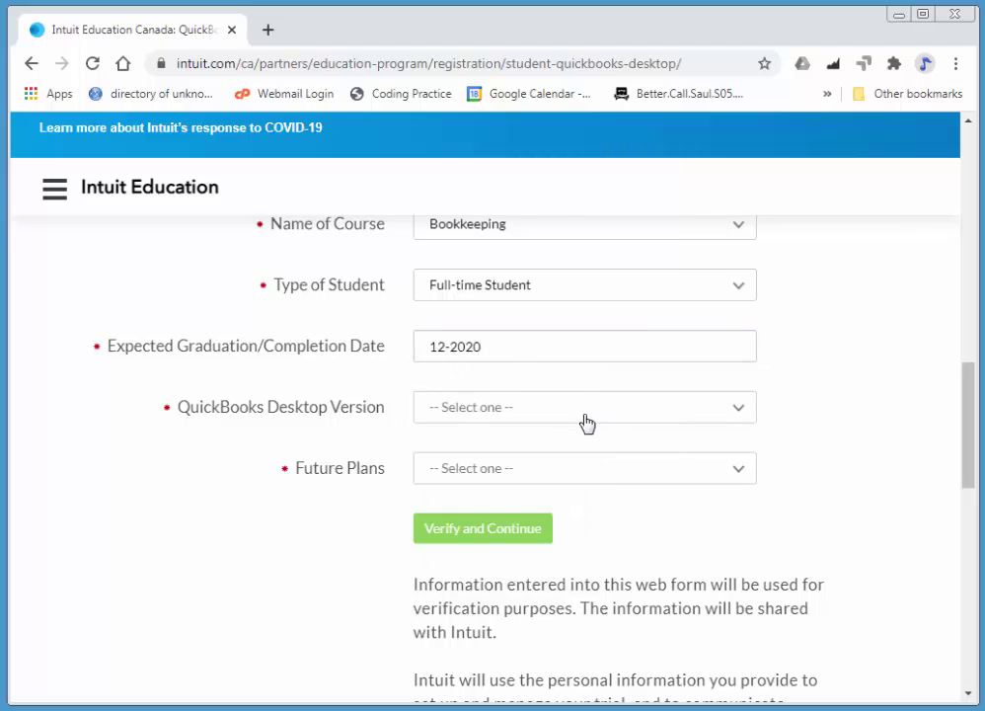
# Select QuickBooks Desktop version 2020, set future plans to running my own bookkeeping/accounting firm, and submit the form for verification.
pyautogui.click(507, 419)
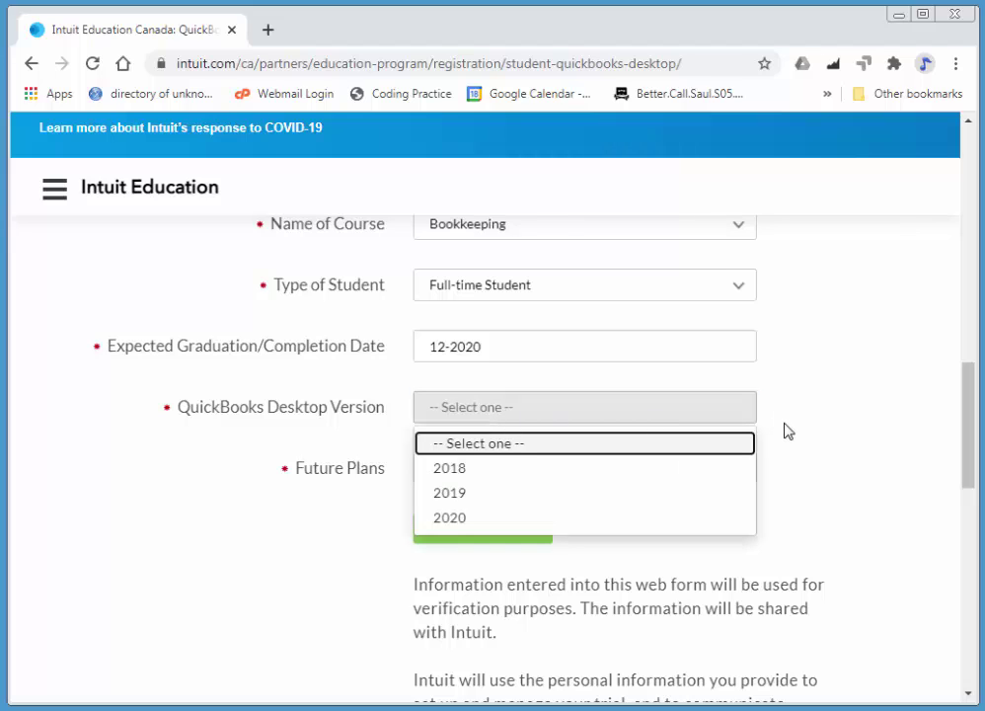
pyautogui.click(452, 517)
pyautogui.click(469, 472)
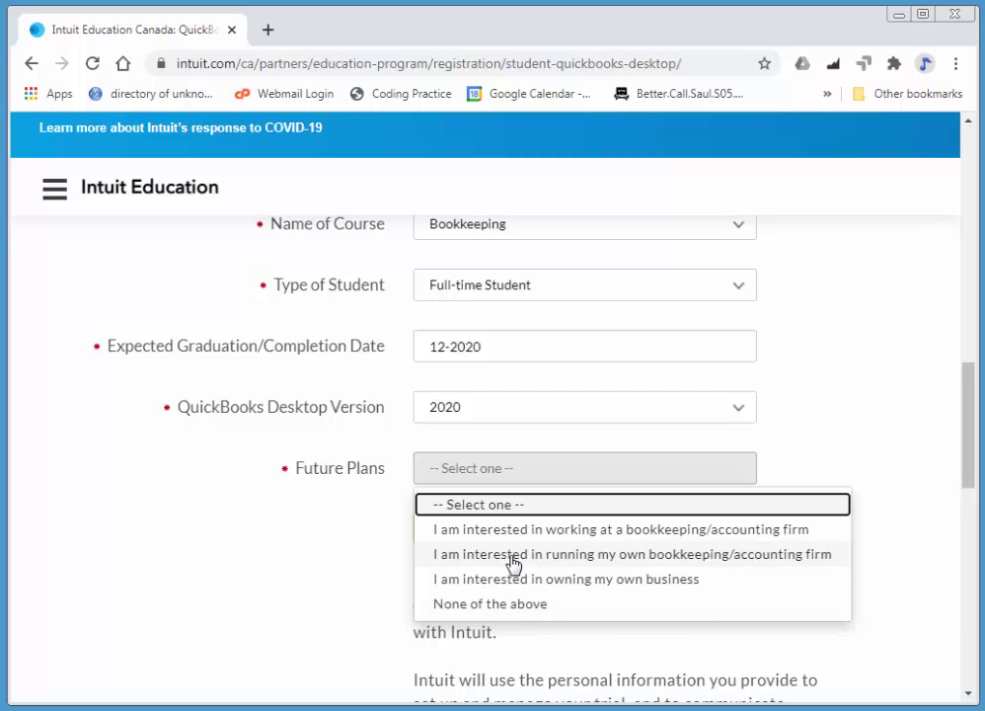
pyautogui.click(514, 564)
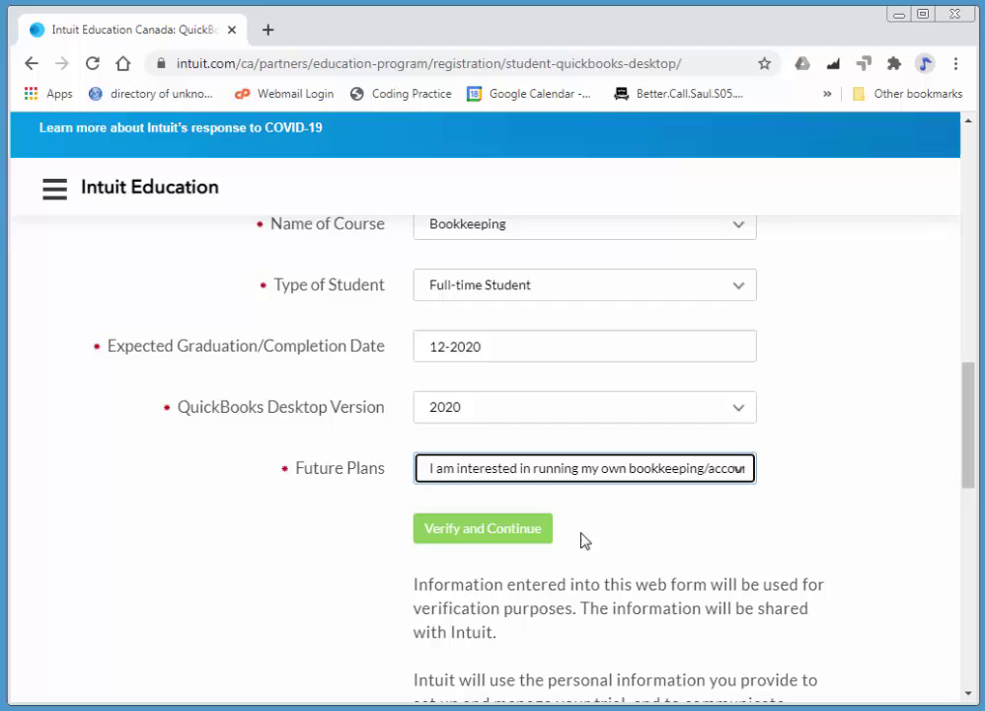
pyautogui.scroll(-1, 592, 533)
pyautogui.click(495, 433)
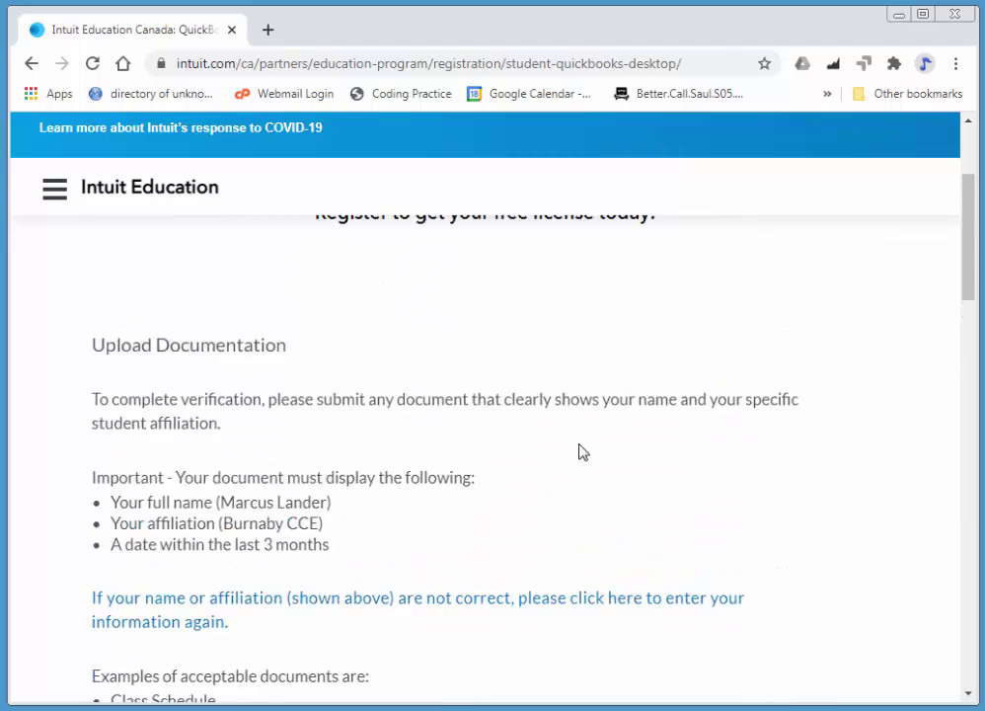
# Review the document requirements, acceptable examples and file formats for the student verification upload.
pyautogui.scroll(2, 582, 451)
pyautogui.scroll(-6, 582, 451)
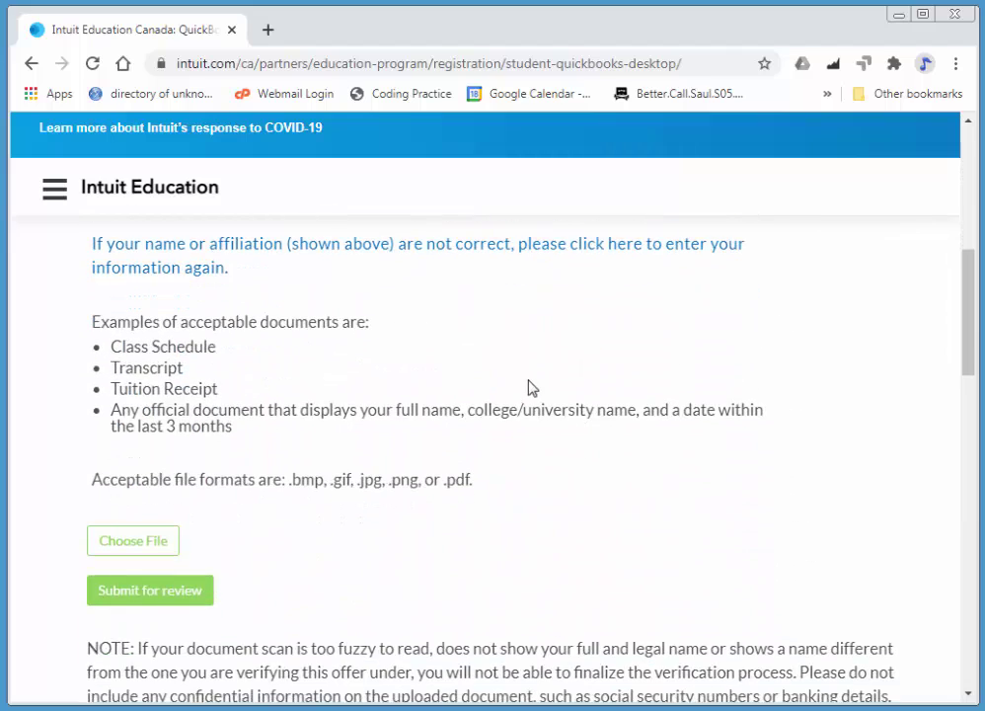
pyautogui.scroll(1, 528, 387)
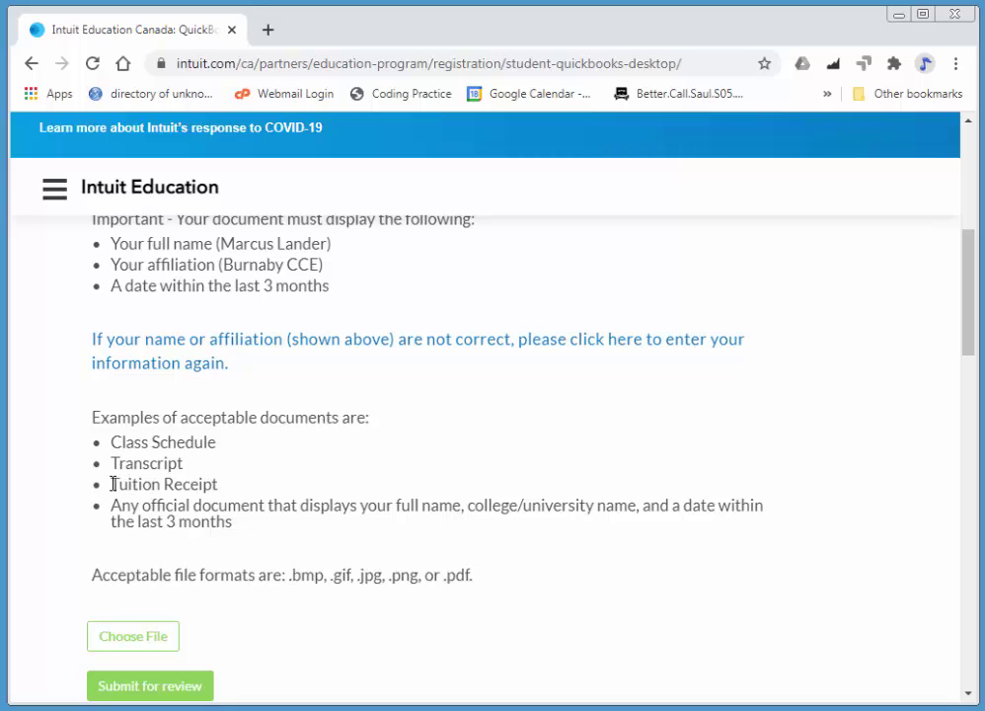
pyautogui.scroll(-2, 296, 464)
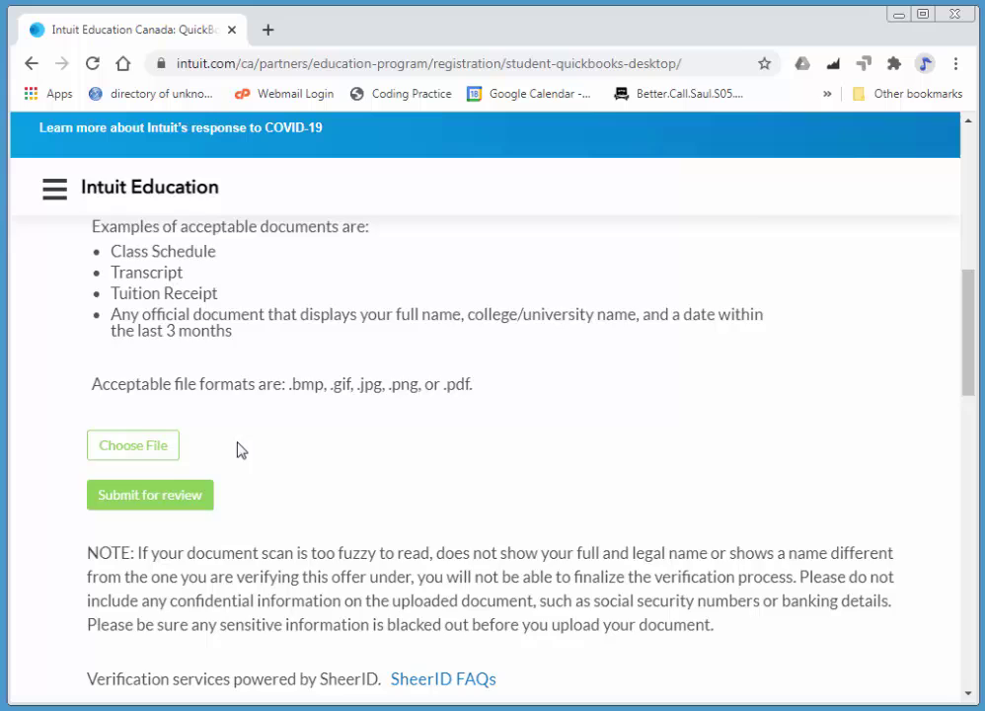
# Examine the list of acceptable documents, highlighting the class schedule, transcript and tuition receipt entries.
pyautogui.scroll(-1, 246, 449)
pyautogui.scroll(1, 197, 424)
pyautogui.scroll(2, 154, 326)
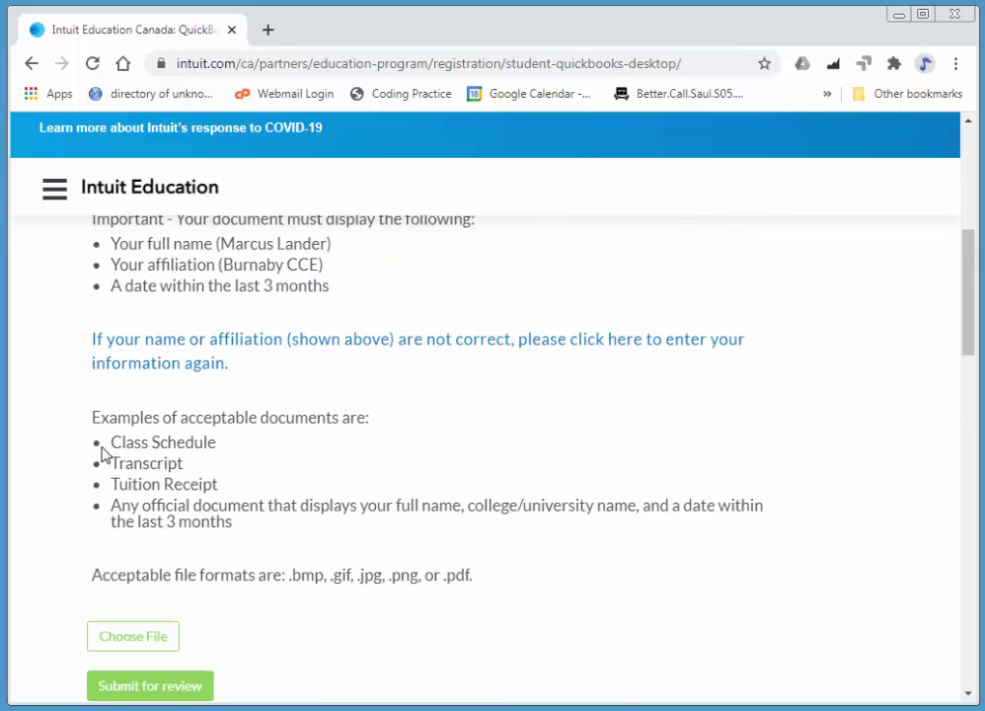
pyautogui.moveTo(115, 443); pyautogui.dragTo(208, 482)
pyautogui.click(141, 483)
pyautogui.moveTo(111, 489); pyautogui.dragTo(229, 488)
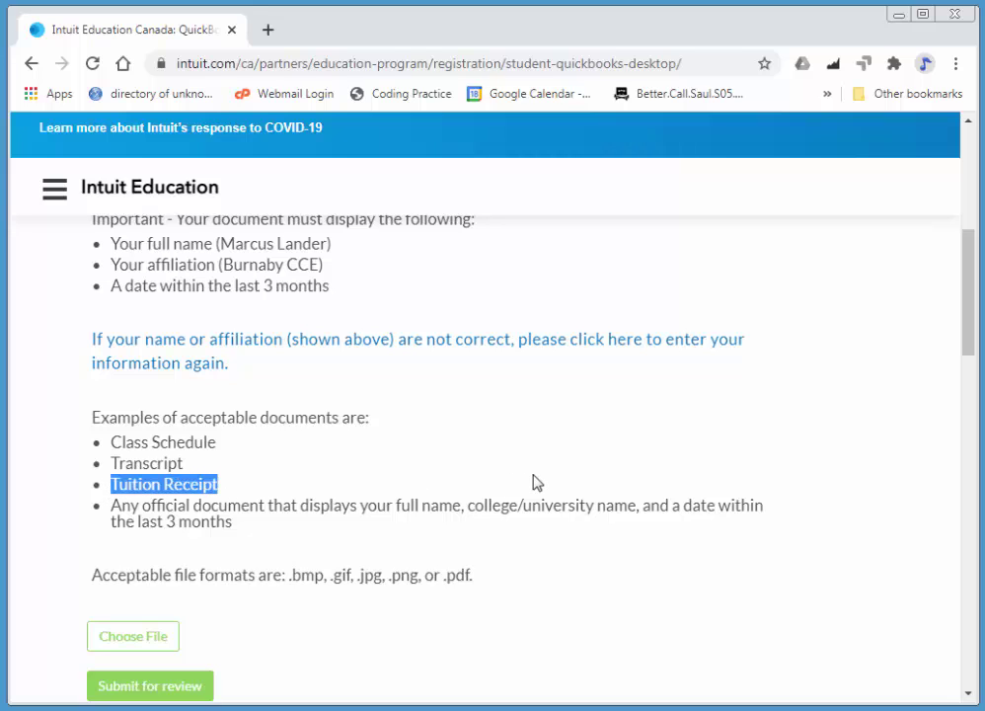
pyautogui.scroll(-1, 494, 405)
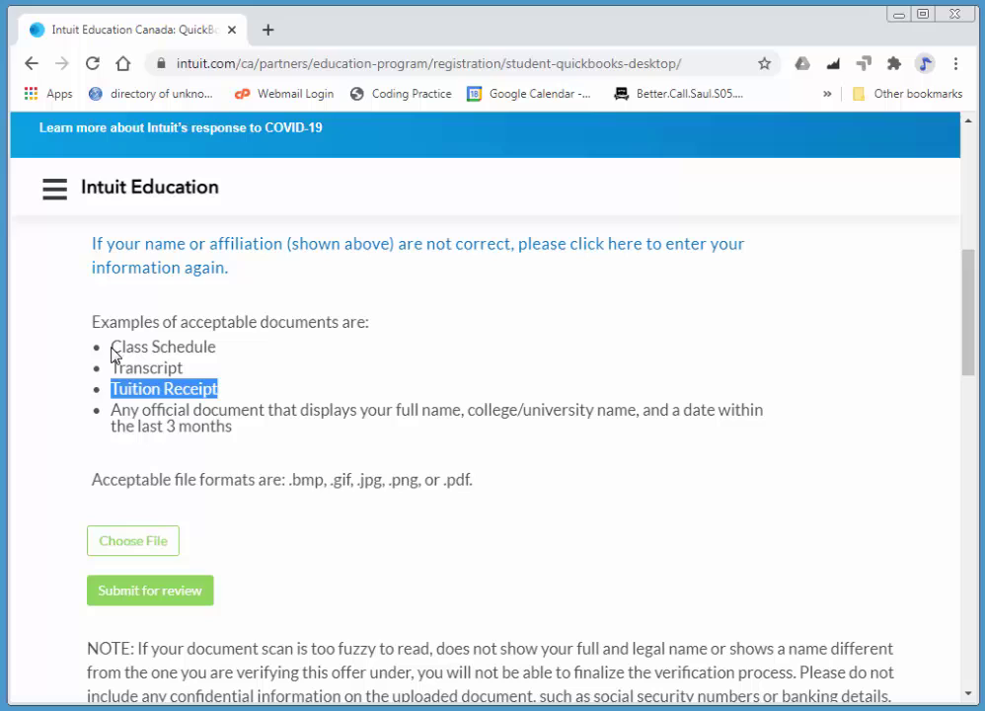
pyautogui.moveTo(111, 346); pyautogui.dragTo(215, 359)
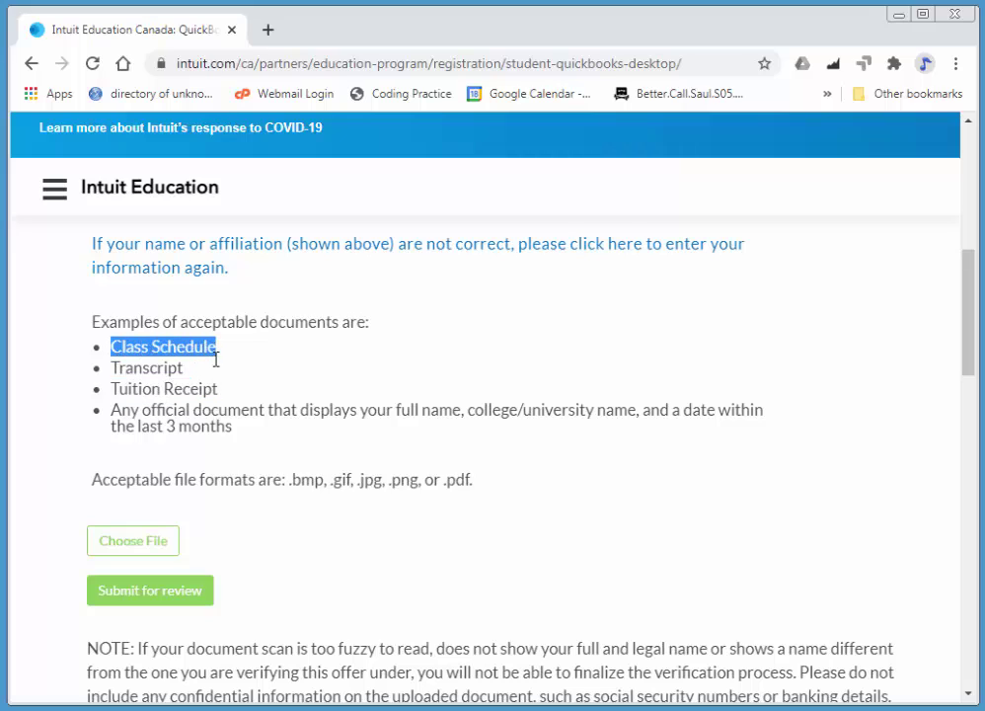
pyautogui.click(158, 356)
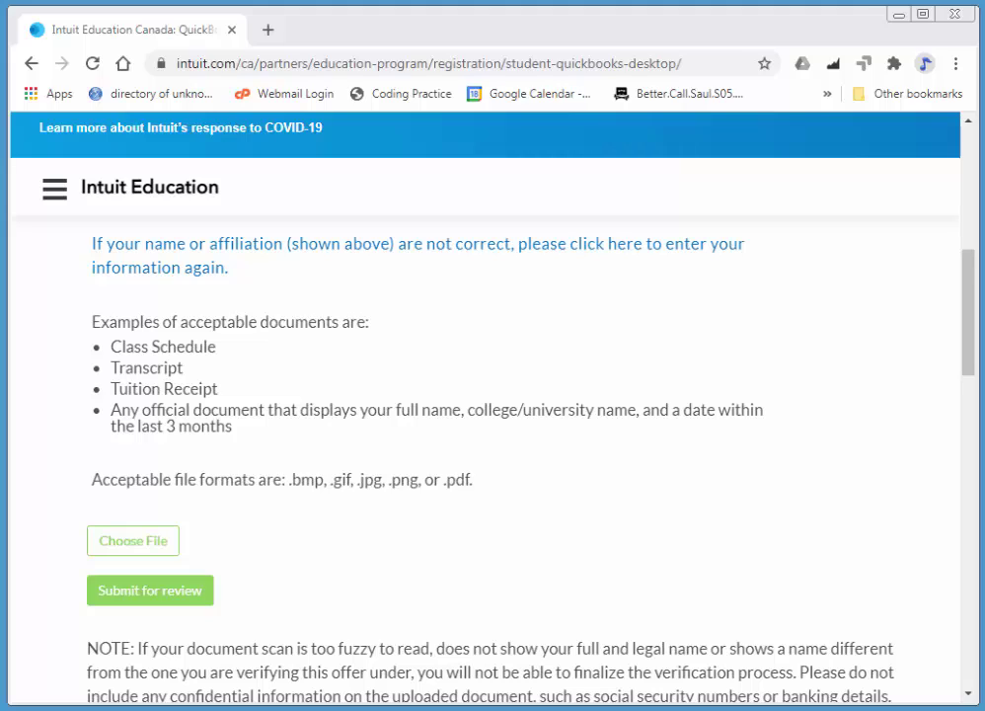
# Attach course-outline-QB1-2016-7-sessions-Burnaby.pdf from the Desktop as the student verification document.
pyautogui.click(119, 548)
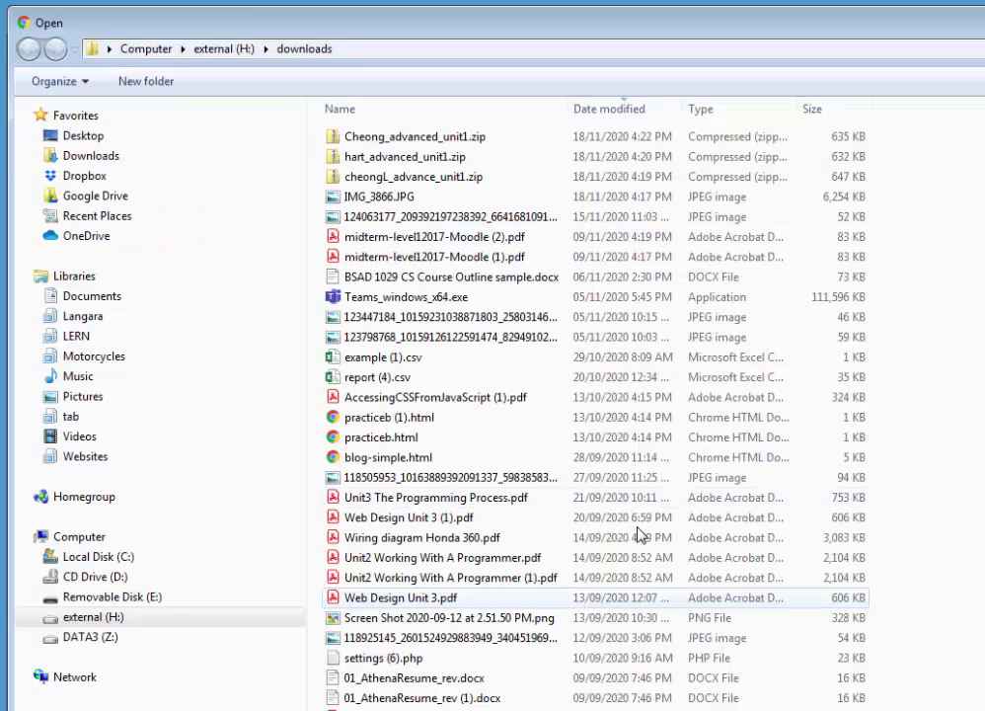
pyautogui.click(95, 141)
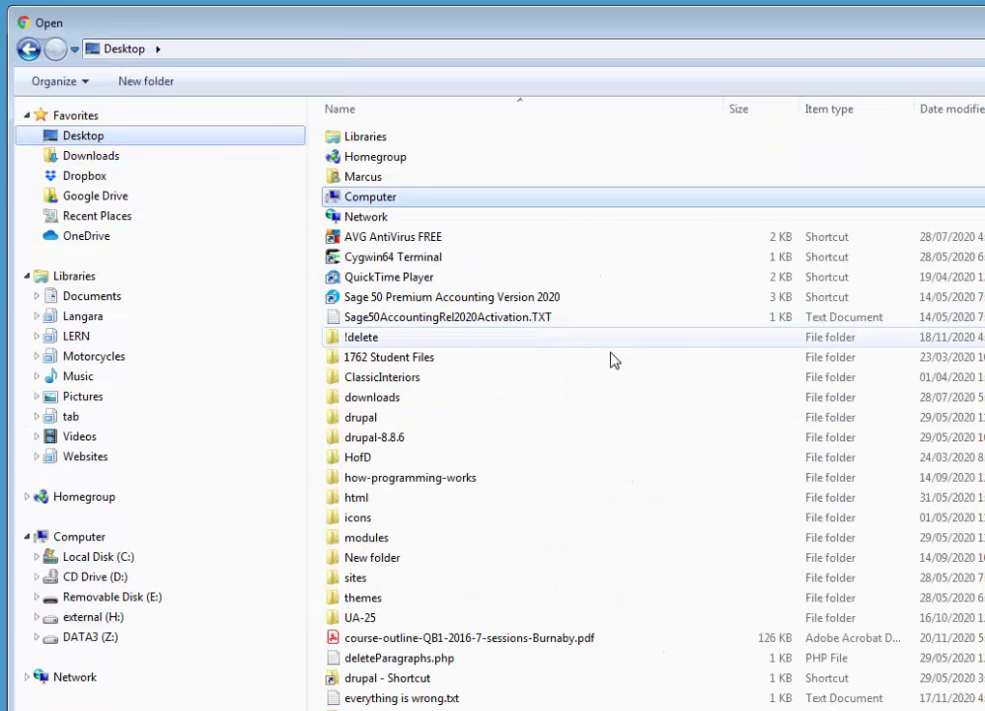
pyautogui.click(516, 640)
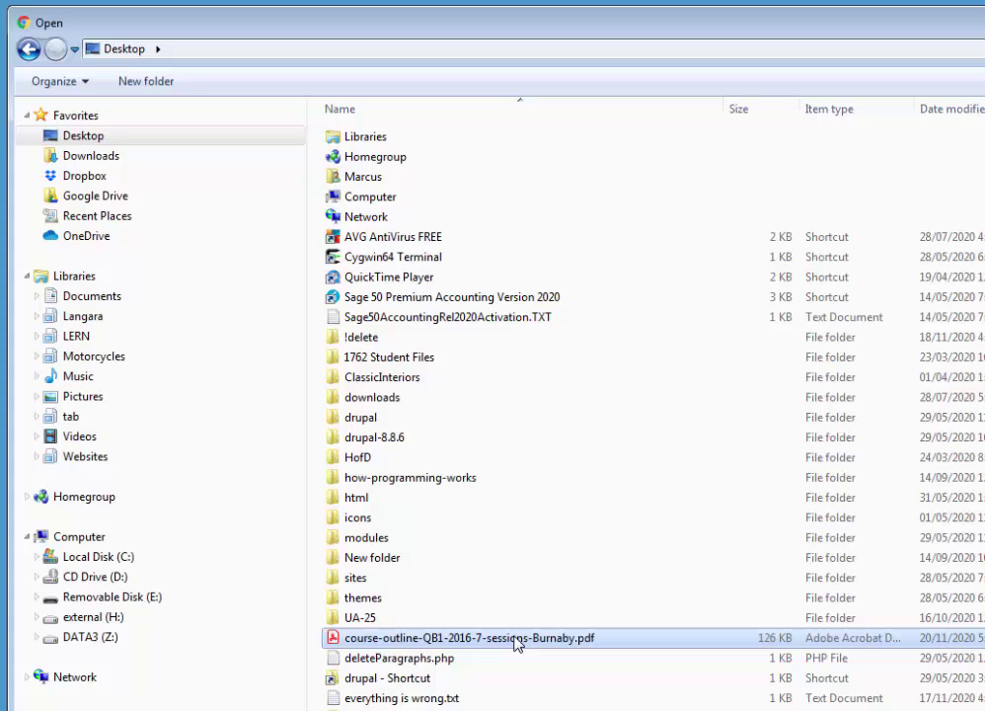
pyautogui.doubleClick(333, 642)
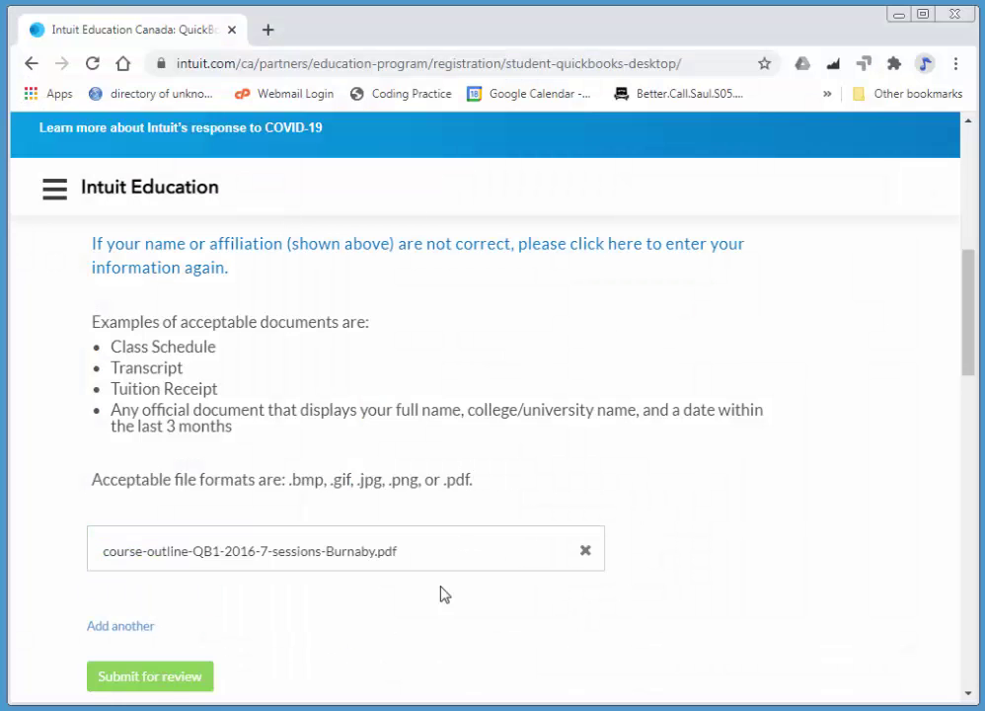
# Submit the attached course outline for review and highlight the note about not receiving an email within 72 hours.
pyautogui.scroll(-1, 395, 613)
pyautogui.scroll(-2, 331, 633)
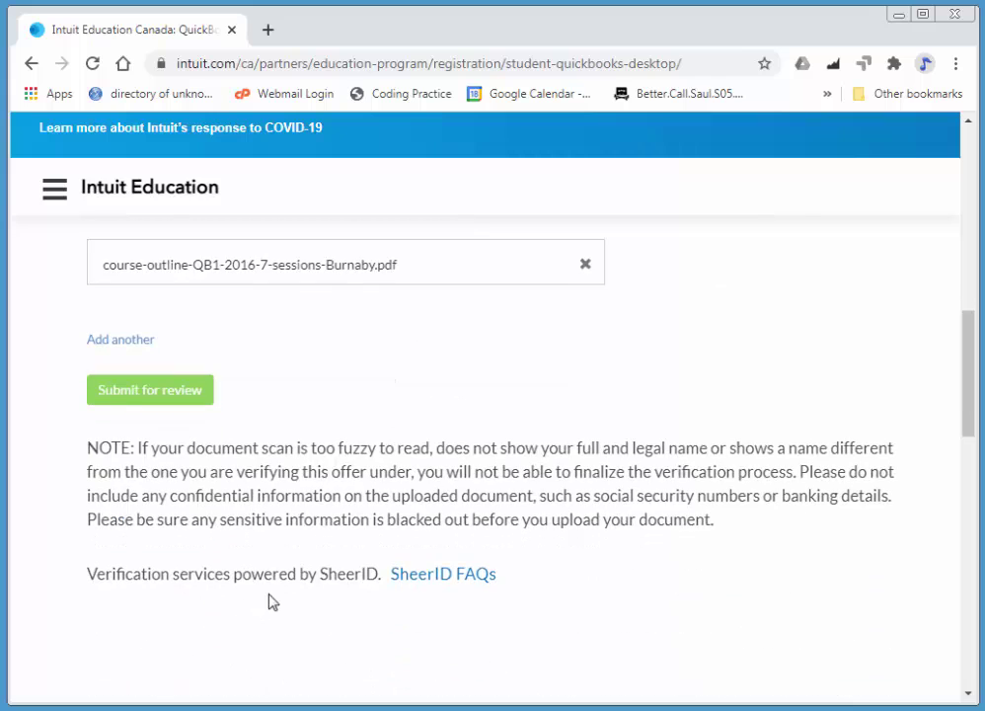
pyautogui.scroll(1, 124, 602)
pyautogui.click(120, 500)
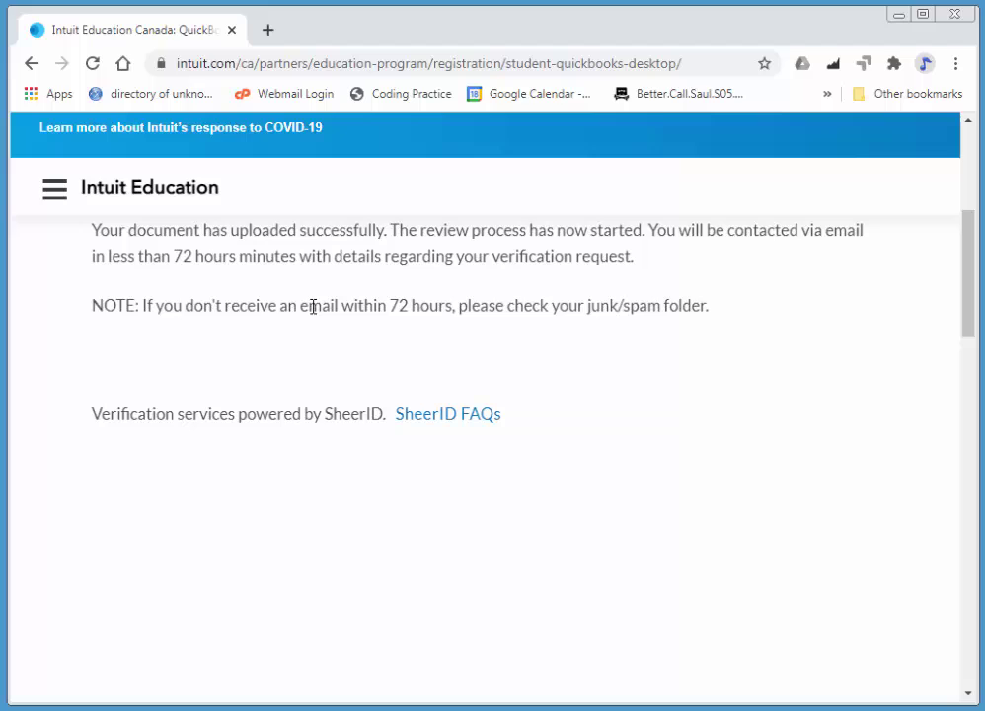
pyautogui.moveTo(193, 310); pyautogui.dragTo(419, 308)
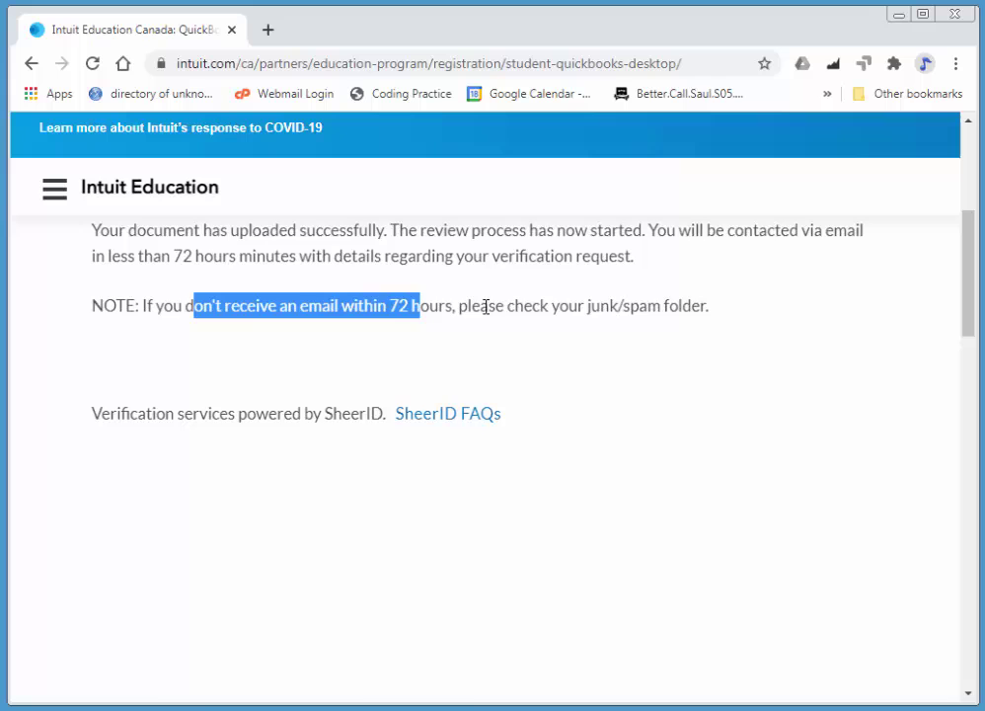
# Return to the document upload page and recheck the attached file and the name, affiliation and date requirements.
pyautogui.hotkey('alt', 'Left')
pyautogui.scroll(-4, 552, 399)
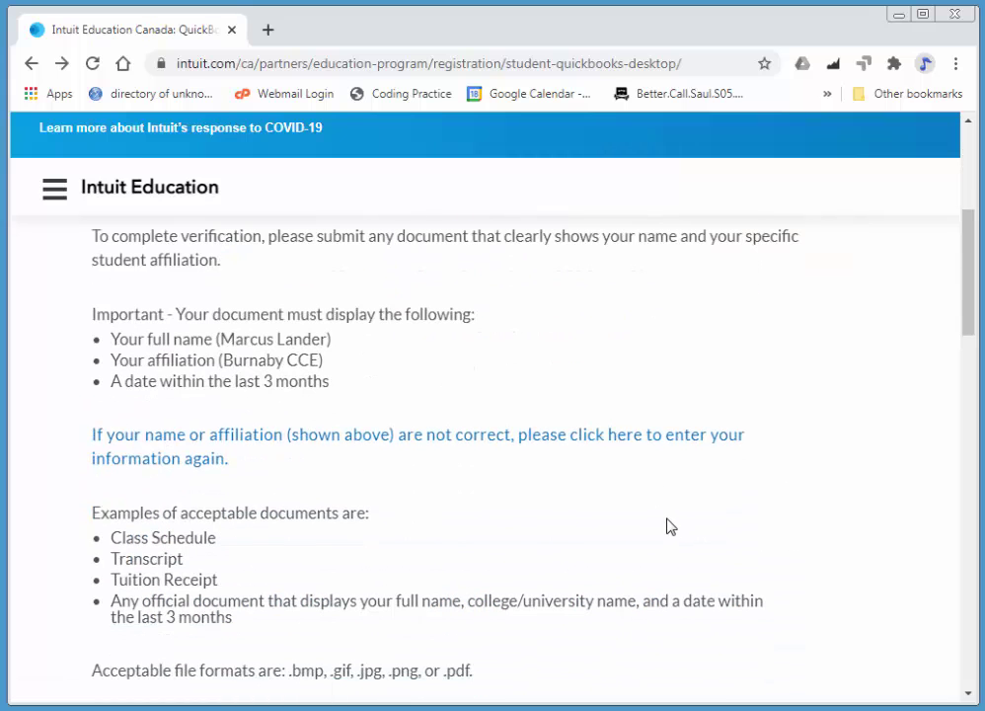
pyautogui.scroll(-2, 697, 496)
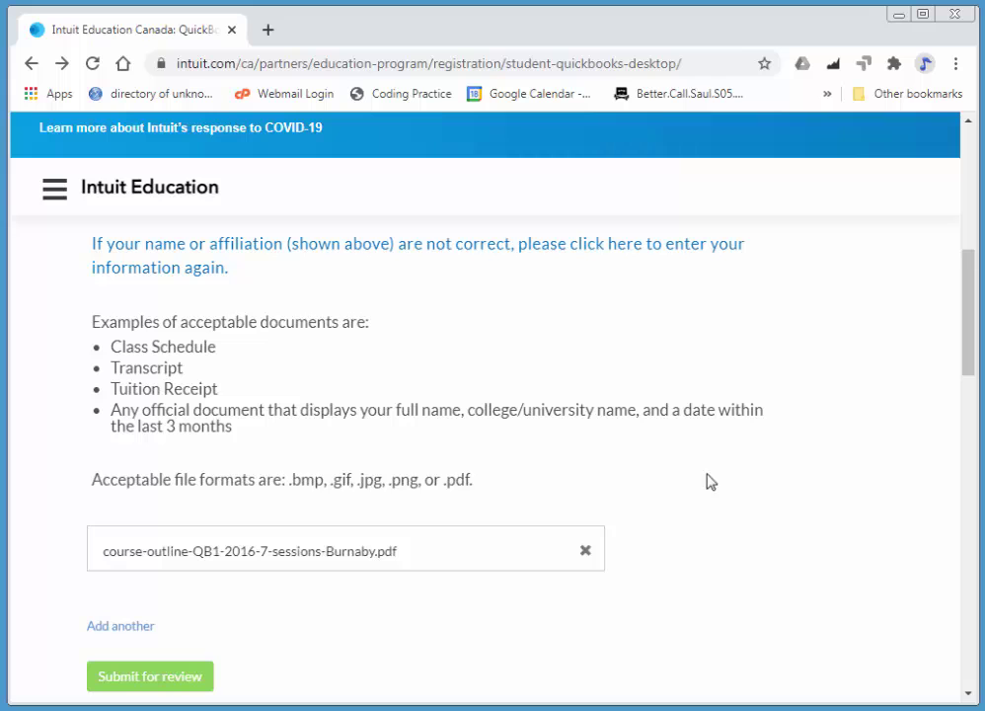
pyautogui.scroll(-1, 796, 463)
pyautogui.scroll(-2, 795, 463)
pyautogui.scroll(5, 466, 392)
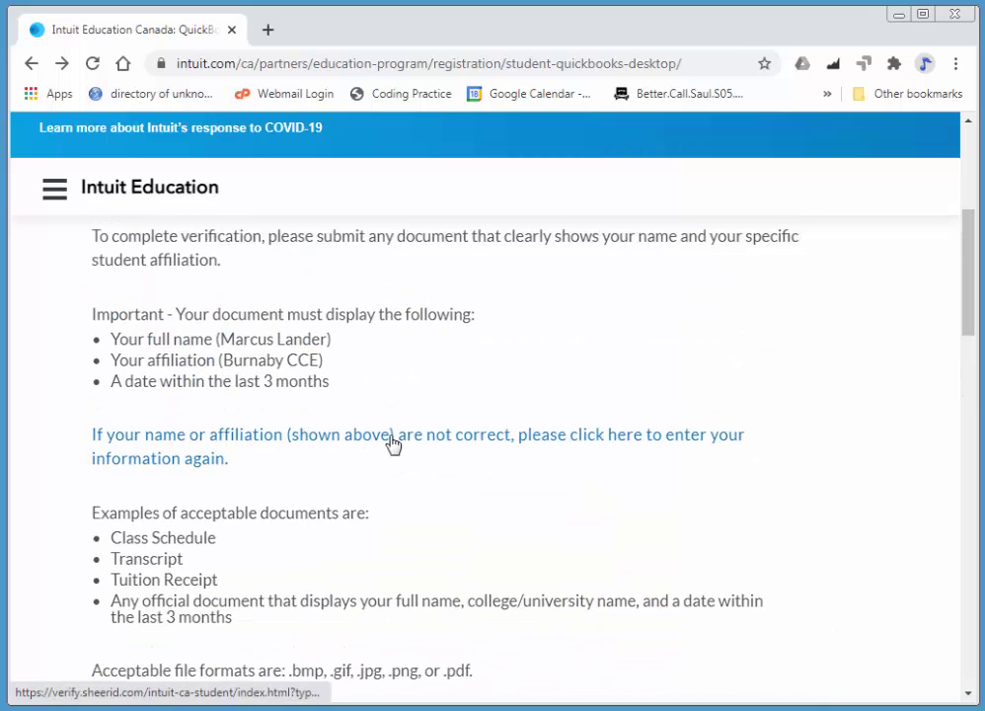